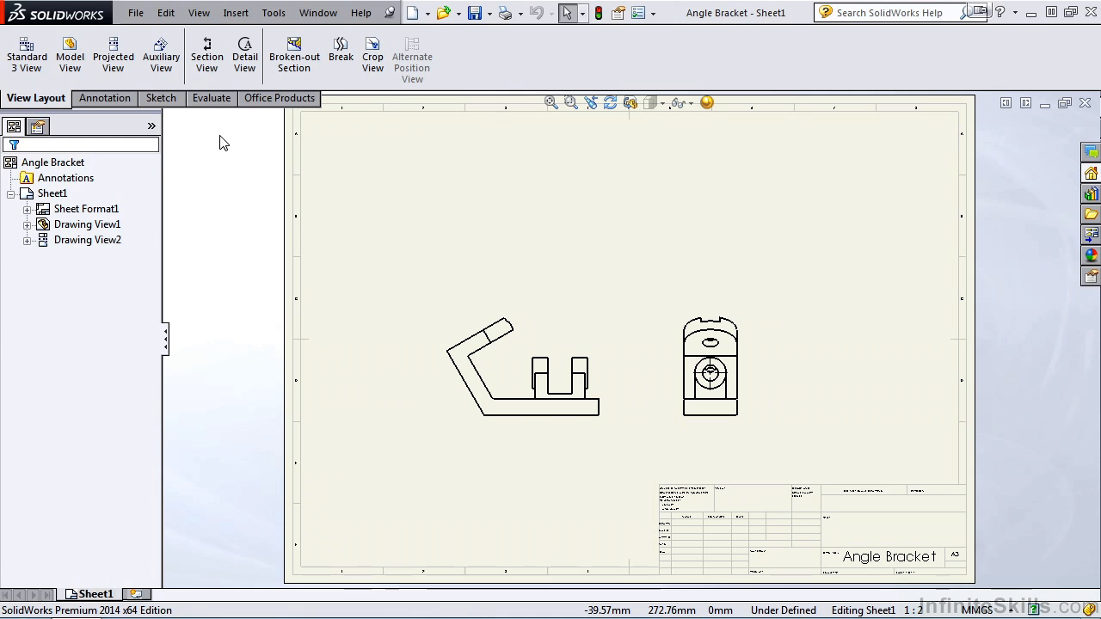
Project a top view of the angle bracket from the front view and place it above.
{"action": "left_click", "coordinate": [119, 67]}
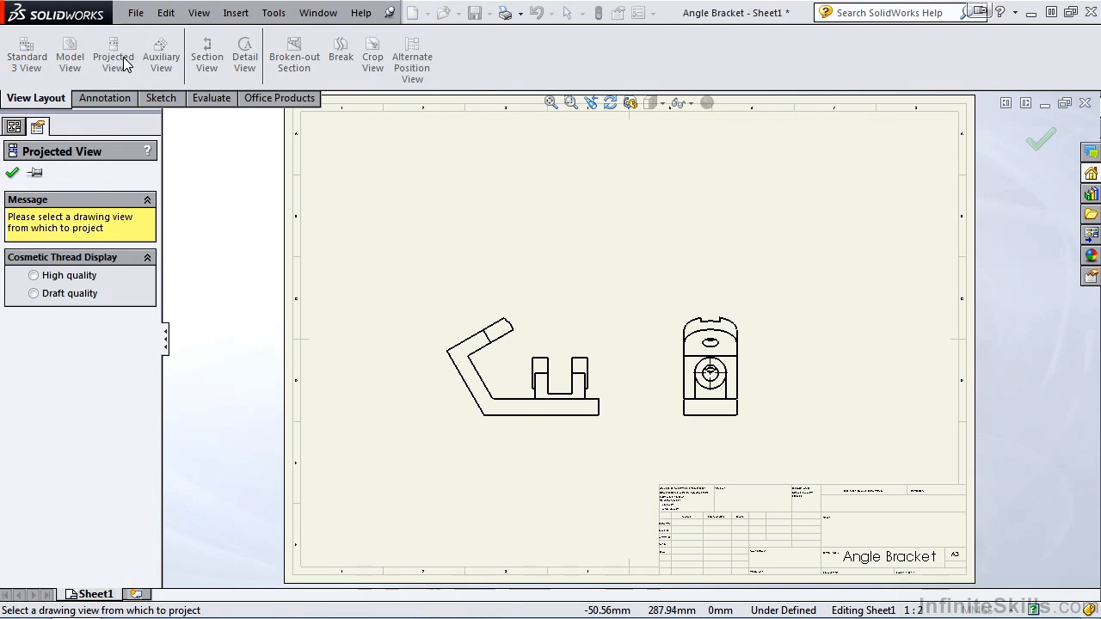
{"action": "left_click", "coordinate": [505, 334]}
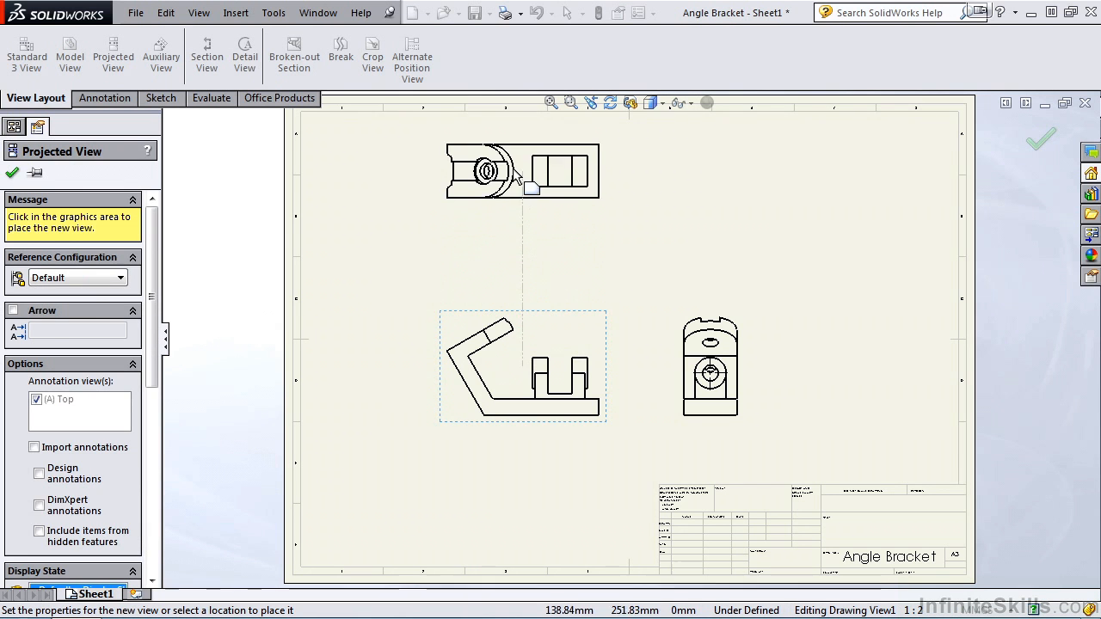
{"action": "left_click", "coordinate": [515, 169]}
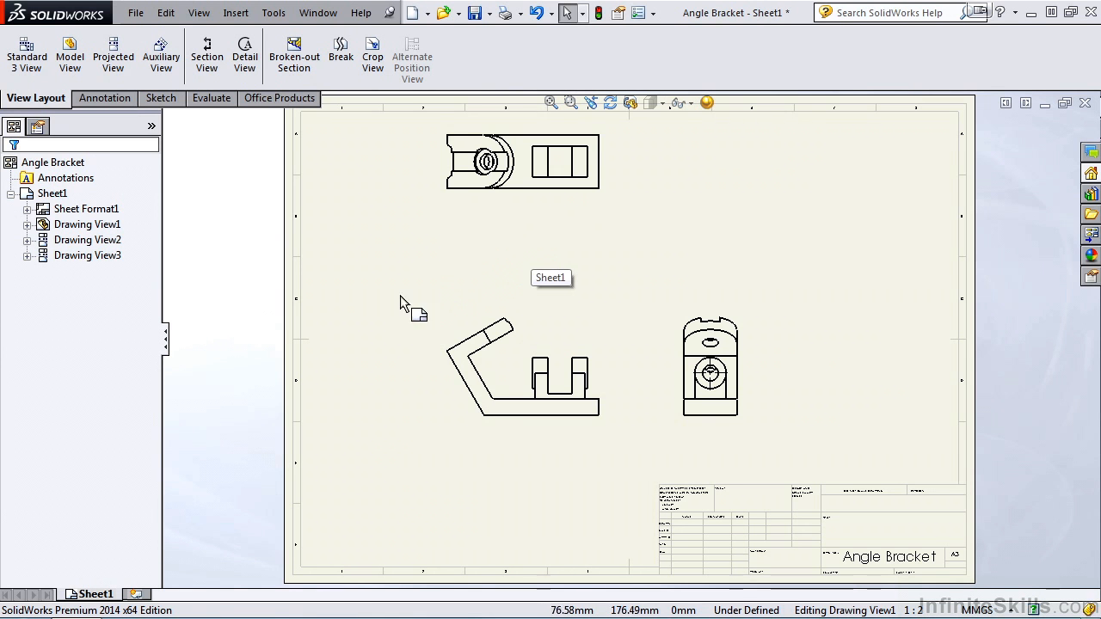
Create an auto-started section view with a horizontal cutting line through the middle of the top view, placing it between the top and front views.
{"action": "left_click", "coordinate": [208, 73]}
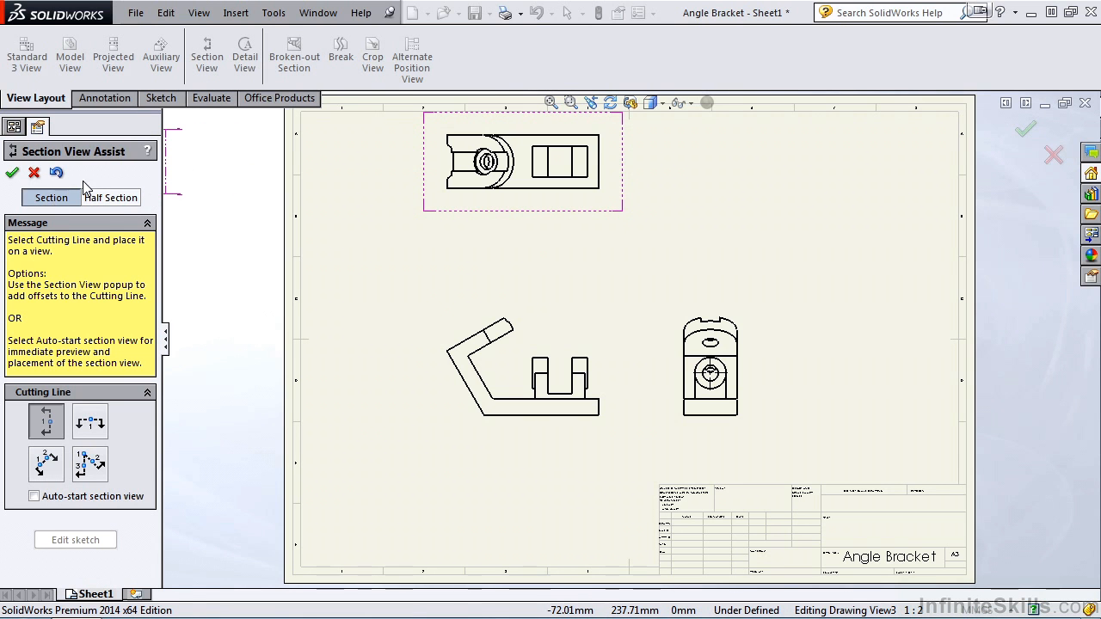
{"action": "left_click", "coordinate": [110, 198]}
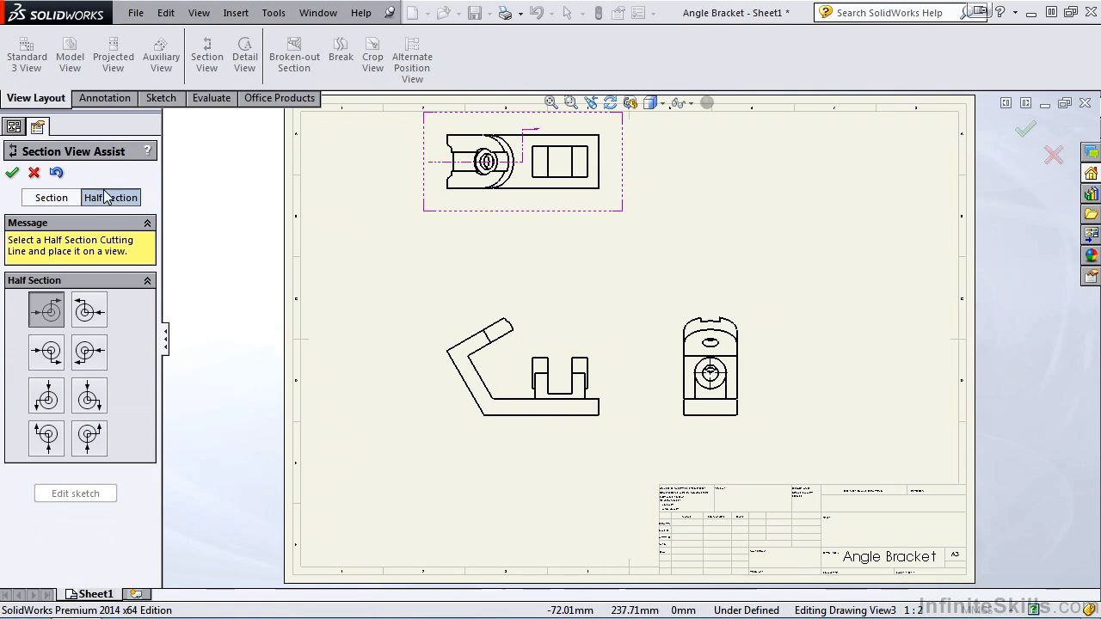
{"action": "left_click", "coordinate": [52, 199]}
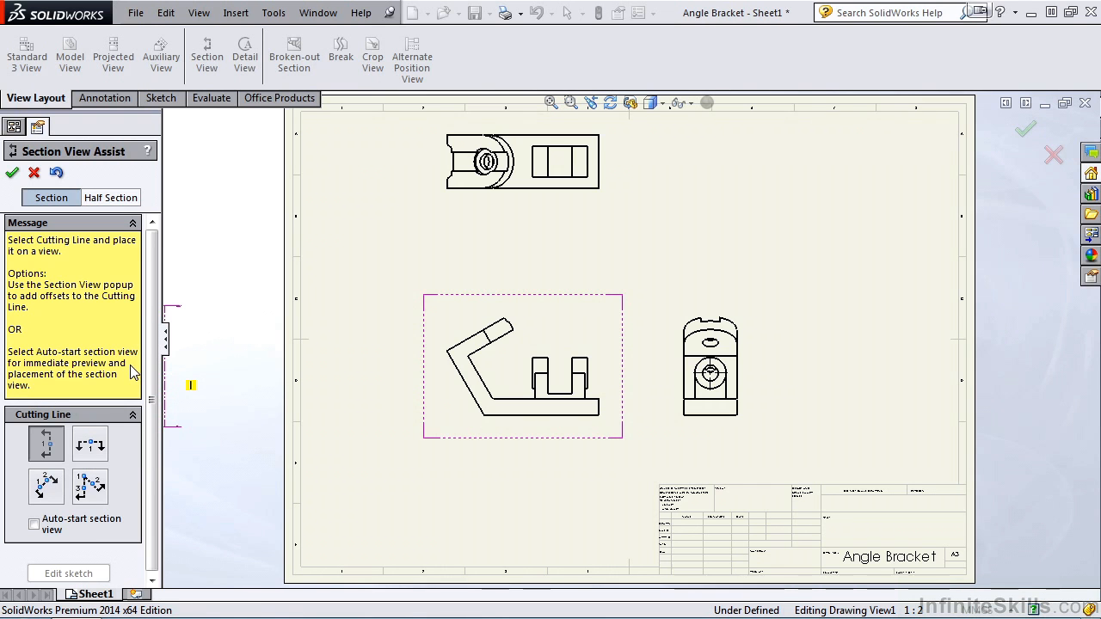
{"action": "left_click", "coordinate": [32, 525]}
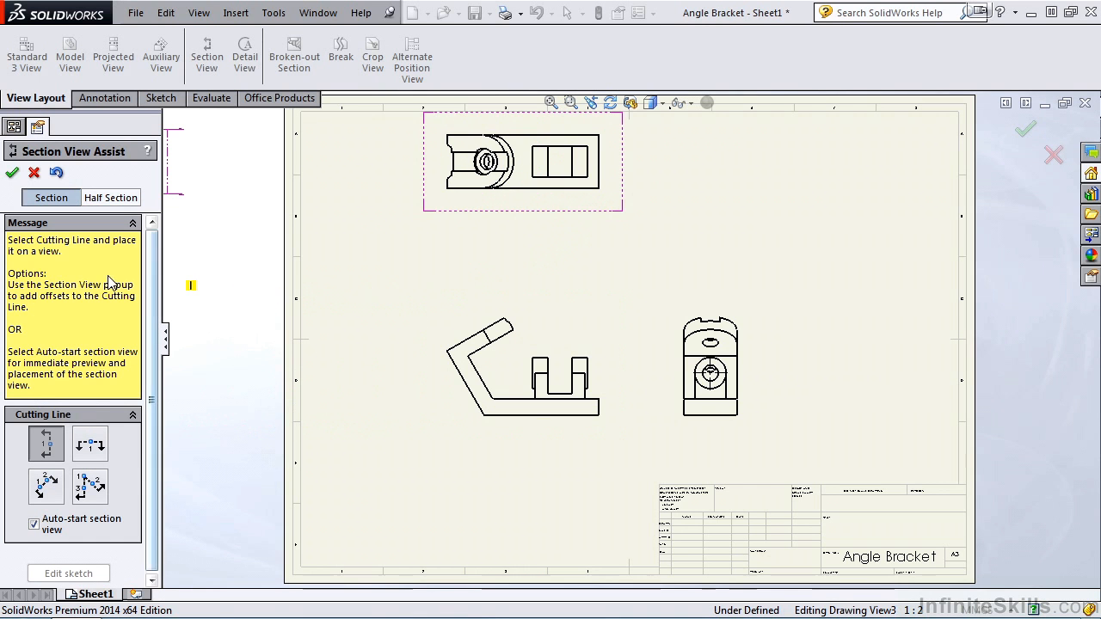
{"action": "left_click", "coordinate": [93, 447]}
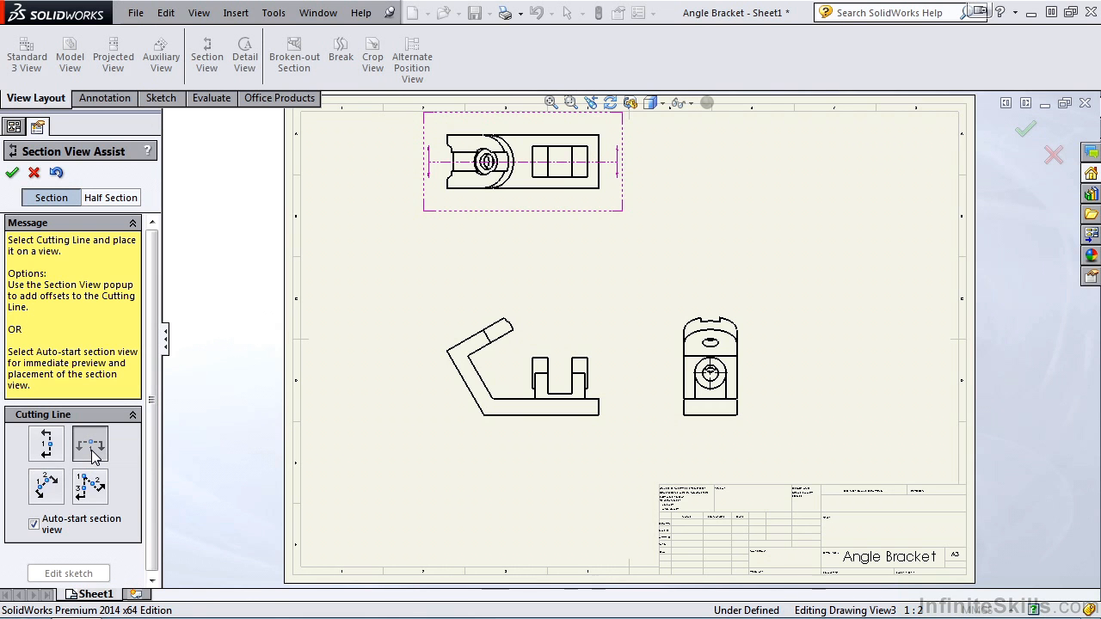
{"action": "scroll", "coordinate": [537, 219], "scroll_direction": "down", "scroll_amount": 3}
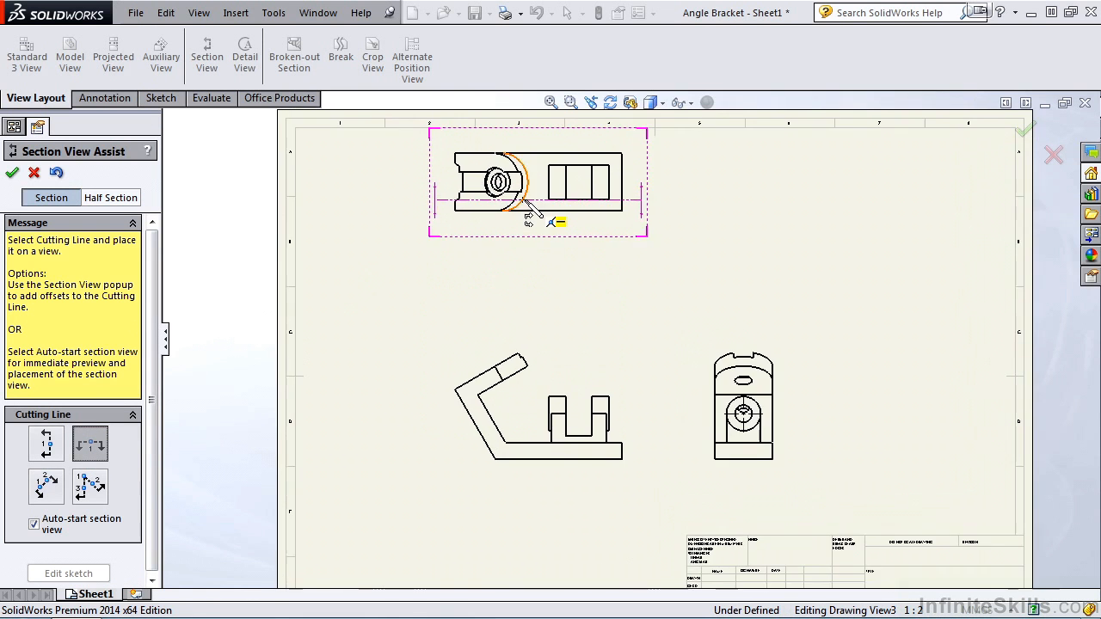
{"action": "scroll", "coordinate": [535, 225], "scroll_direction": "down", "scroll_amount": 1}
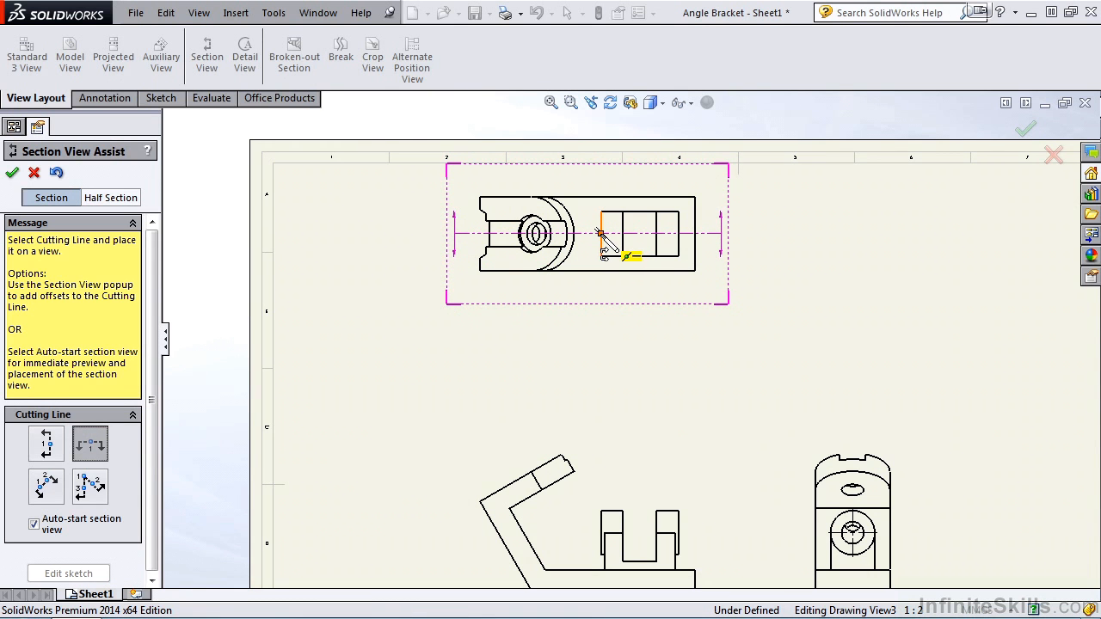
{"action": "left_click", "coordinate": [600, 234]}
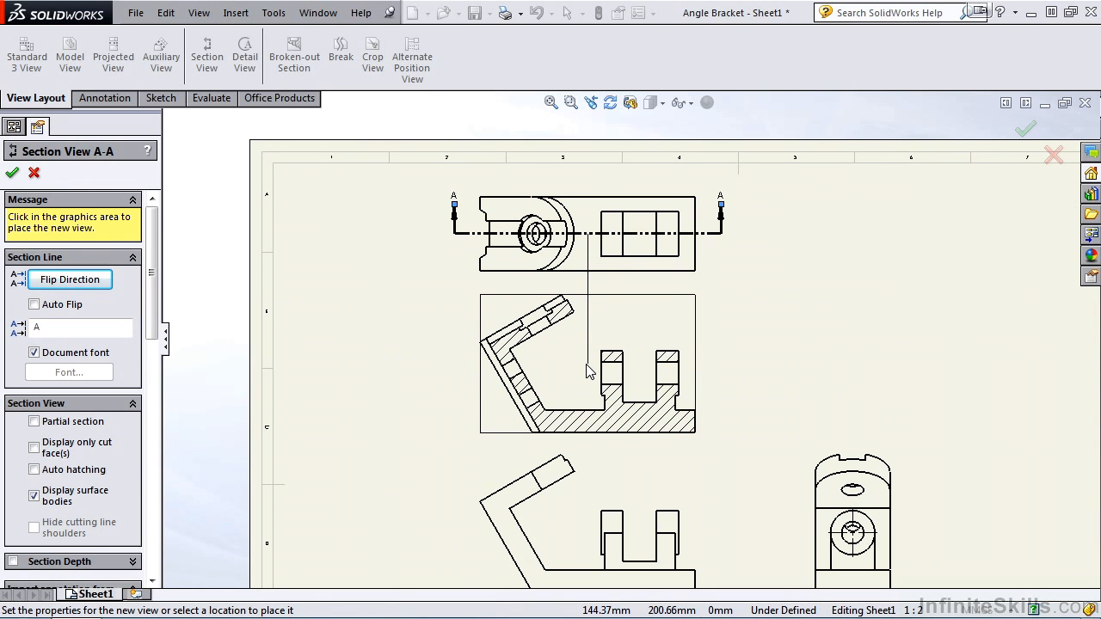
{"action": "left_click", "coordinate": [589, 363]}
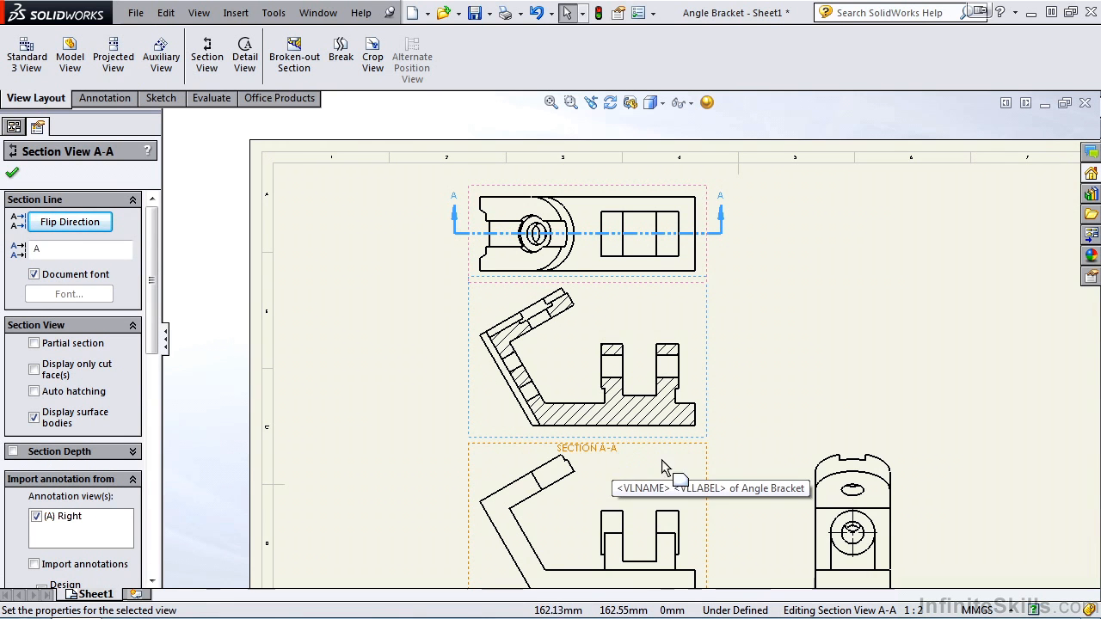
Flip the cutting direction of section A-A and flip it back.
{"action": "left_click", "coordinate": [459, 217]}
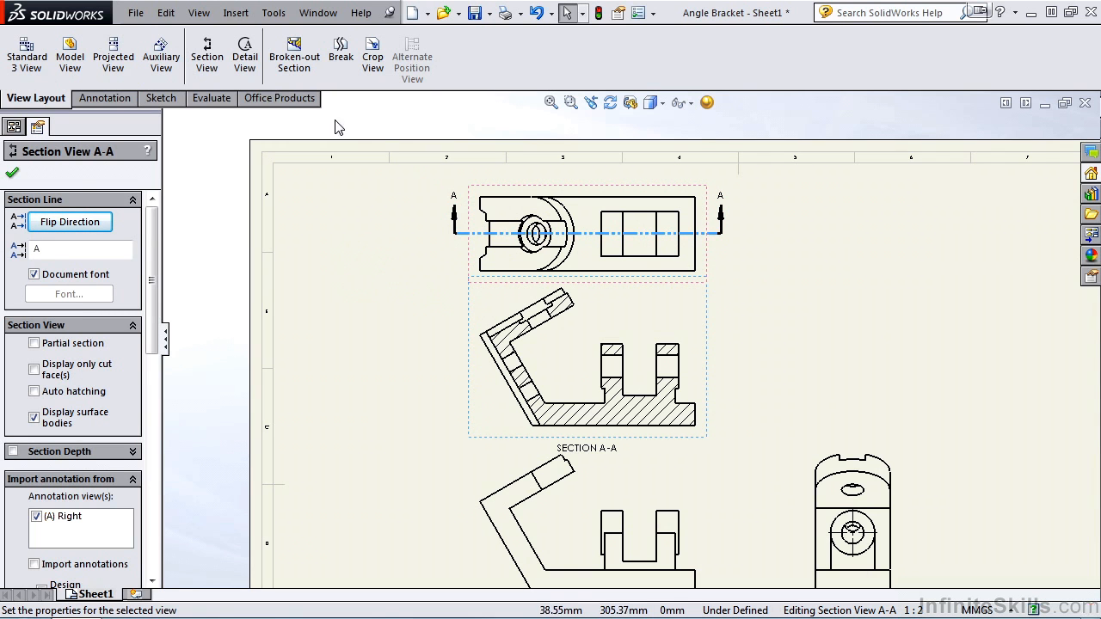
{"action": "left_click", "coordinate": [70, 225]}
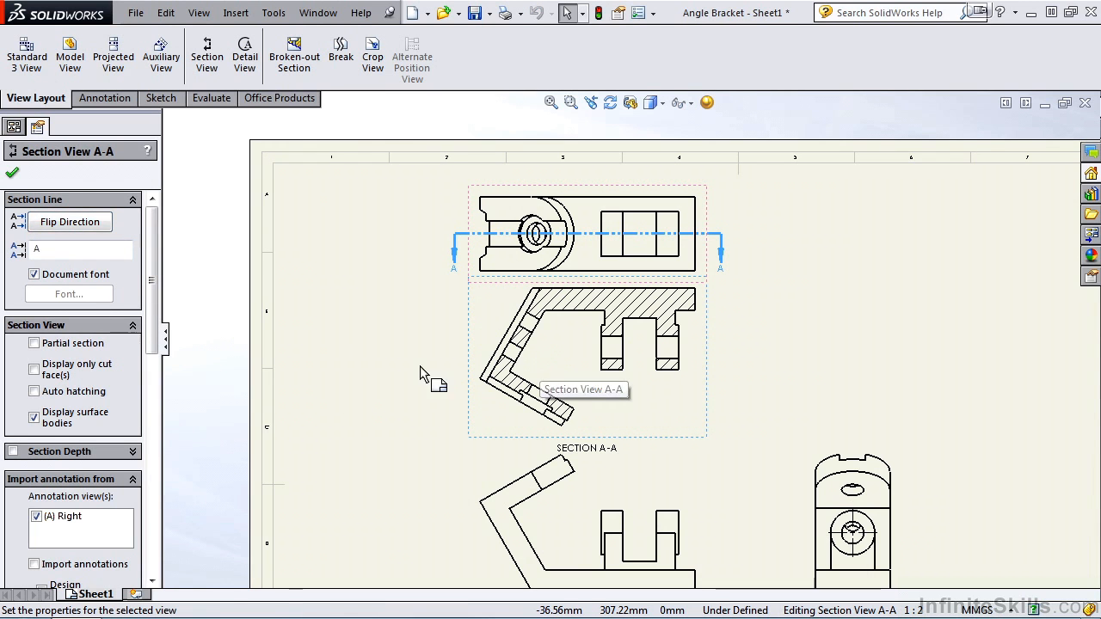
{"action": "left_click", "coordinate": [75, 222]}
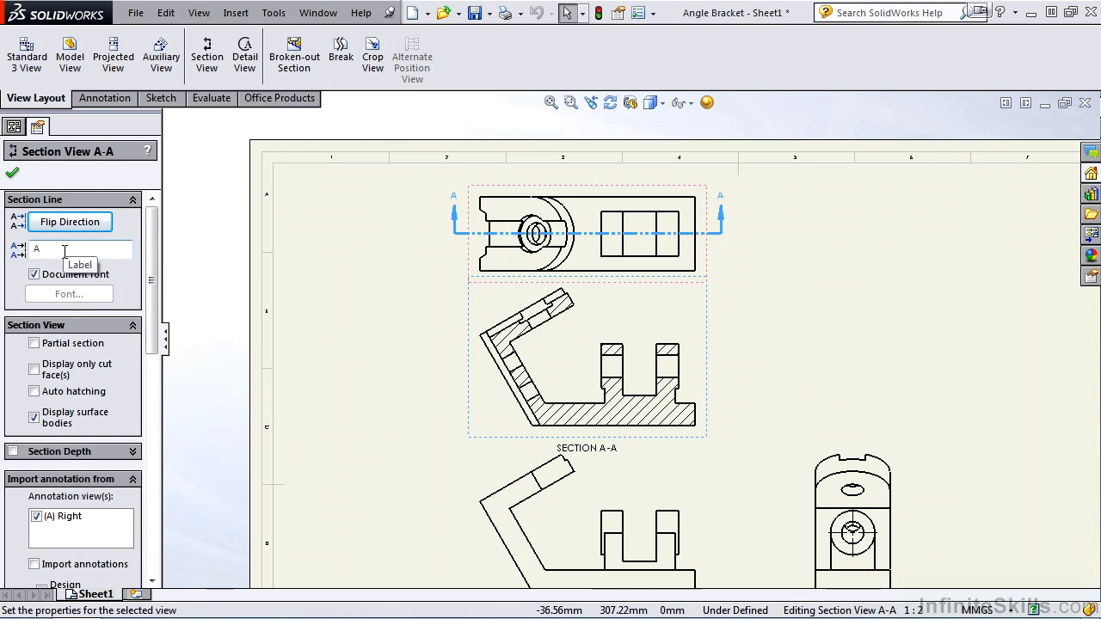
Try displaying only the cut faces in section A-A, then turn the option off again.
{"action": "left_click_drag", "start_coordinate": [152, 280], "coordinate": [151, 320]}
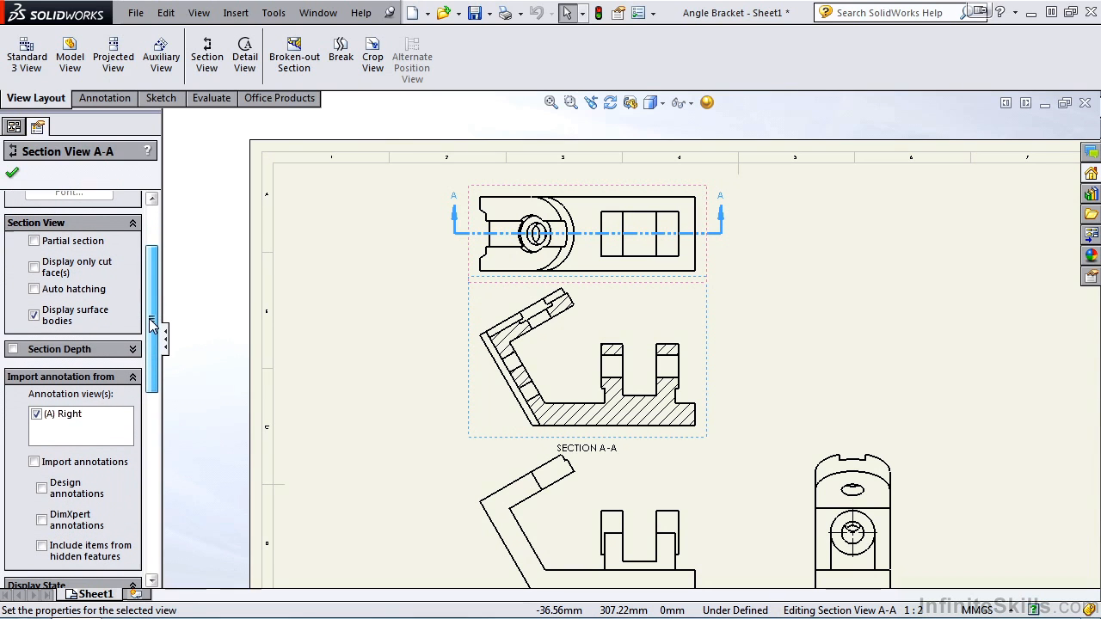
{"action": "left_click", "coordinate": [34, 269]}
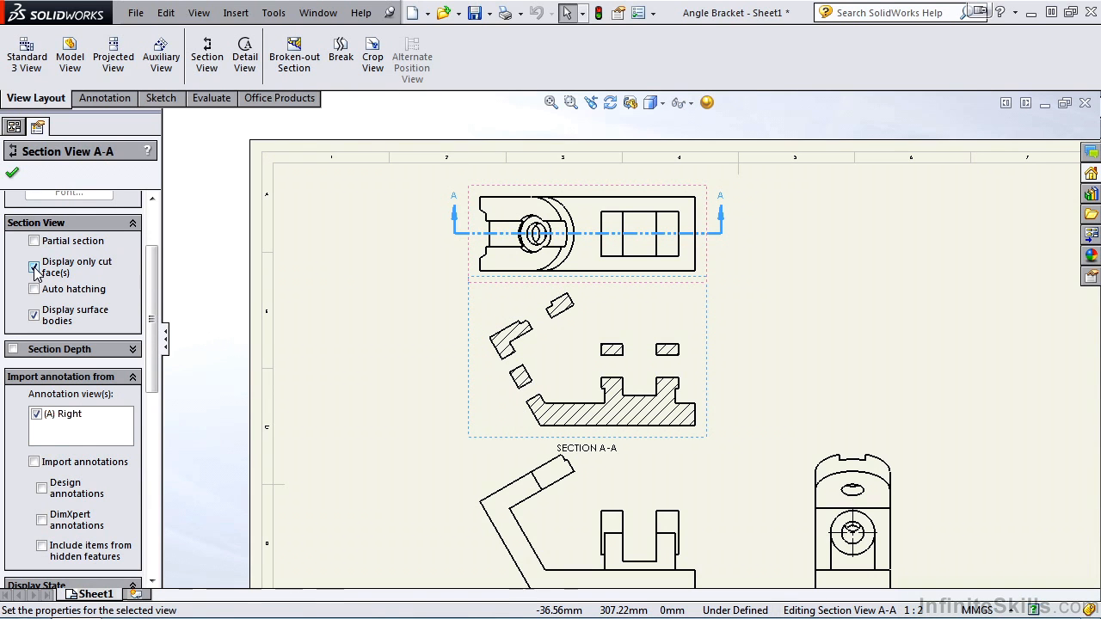
{"action": "left_click", "coordinate": [35, 268]}
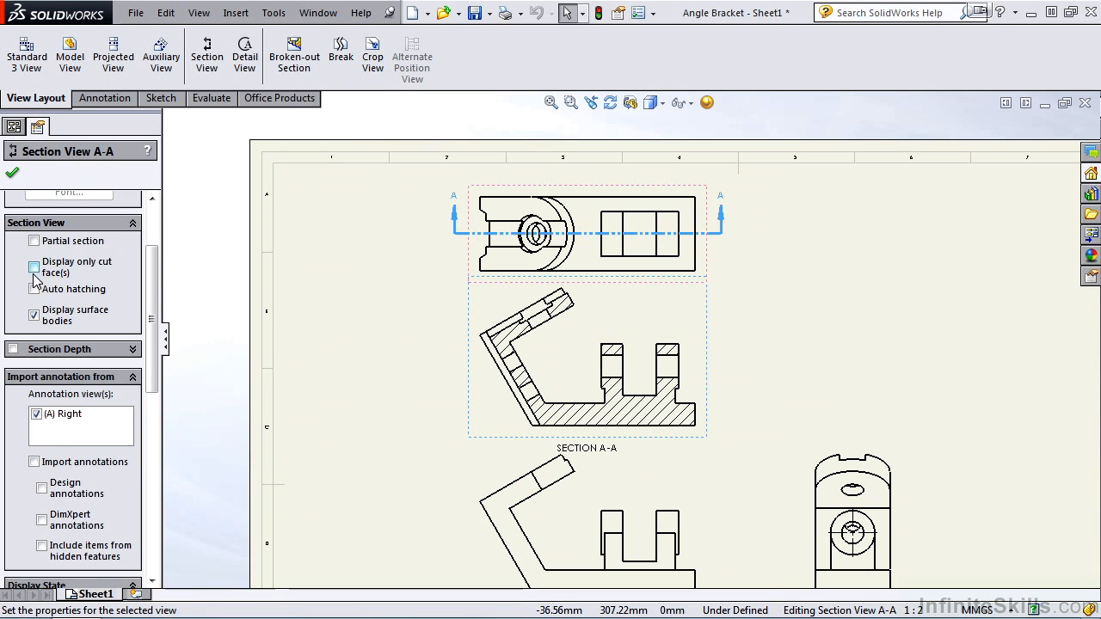
Try a section depth of about 11.53 mm on section A-A with a preview, then turn section depth off and accept the view.
{"action": "left_click_drag", "start_coordinate": [151, 300], "coordinate": [152, 315]}
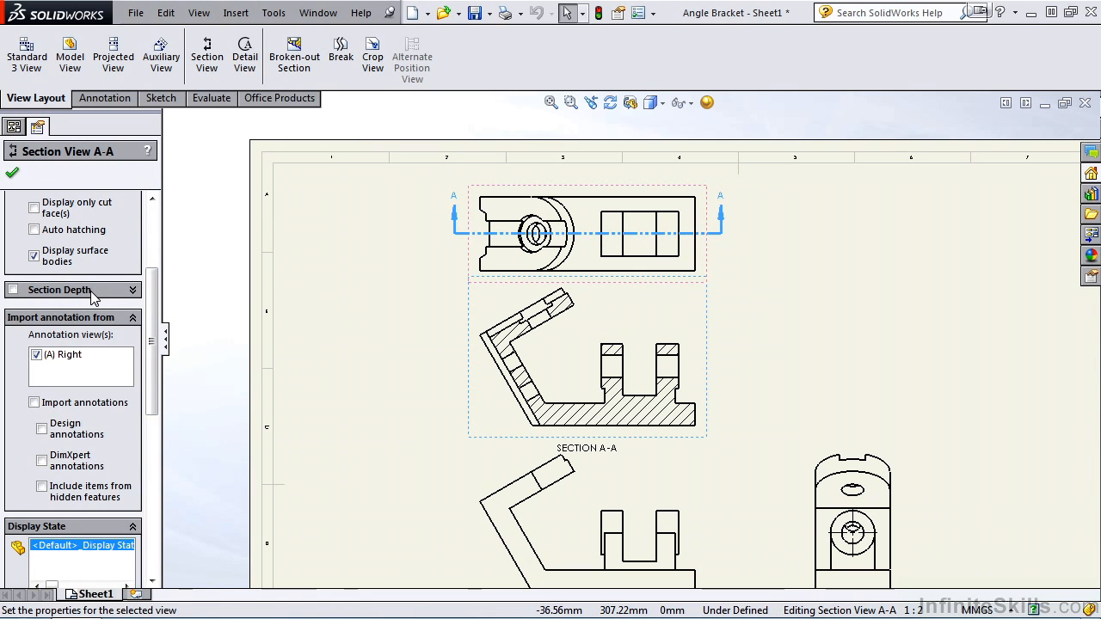
{"action": "left_click", "coordinate": [13, 290]}
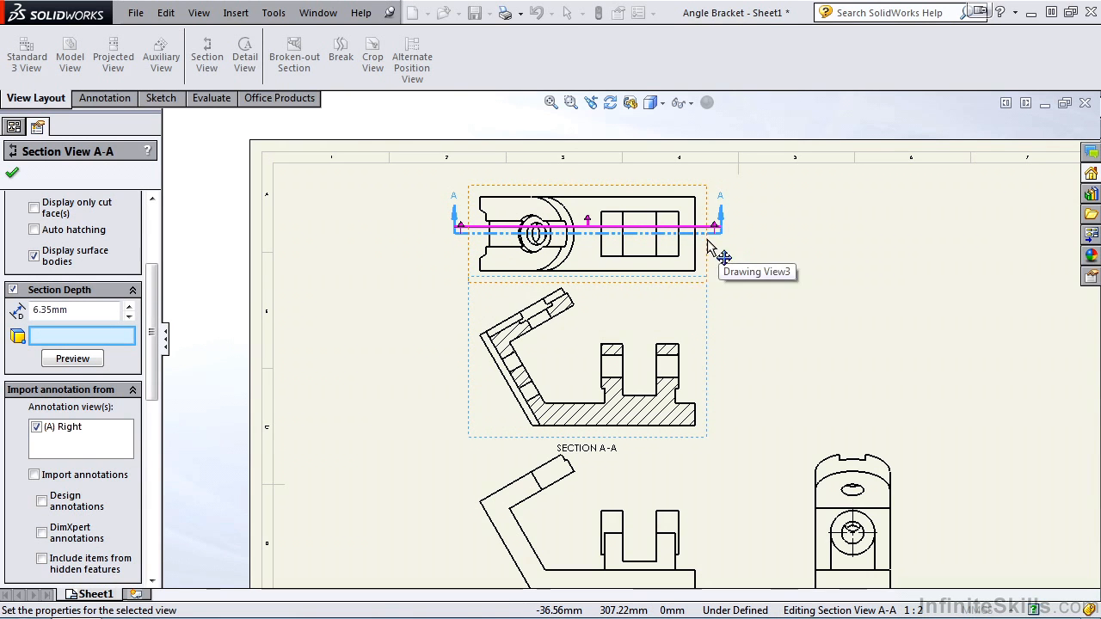
{"action": "left_click_drag", "start_coordinate": [590, 224], "coordinate": [591, 218]}
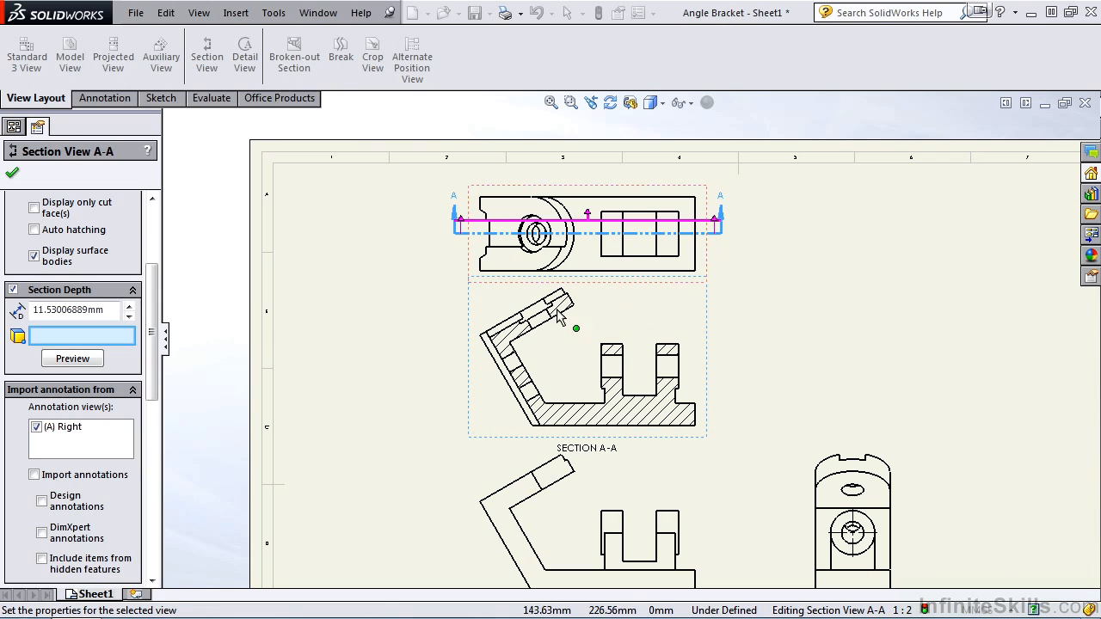
{"action": "left_click", "coordinate": [77, 360]}
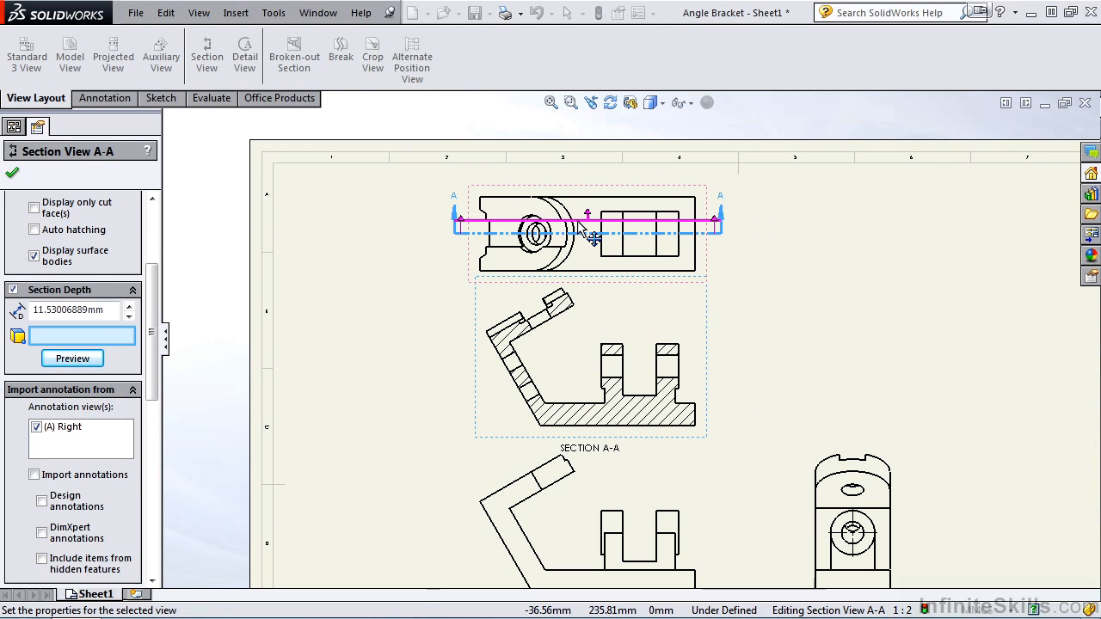
{"action": "left_click", "coordinate": [34, 255]}
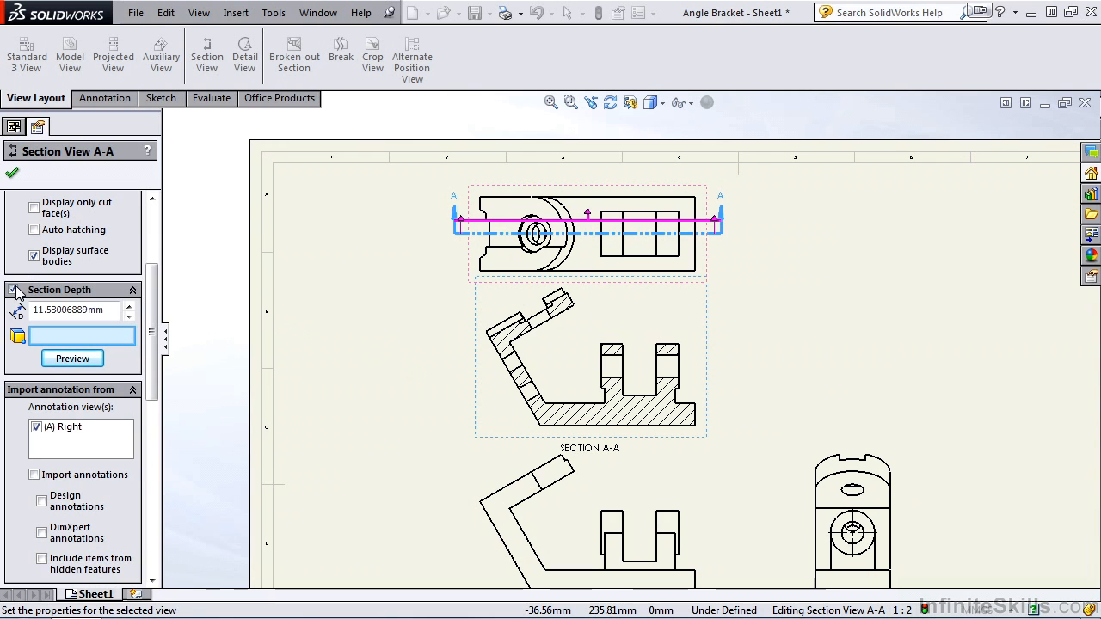
{"action": "left_click", "coordinate": [13, 290]}
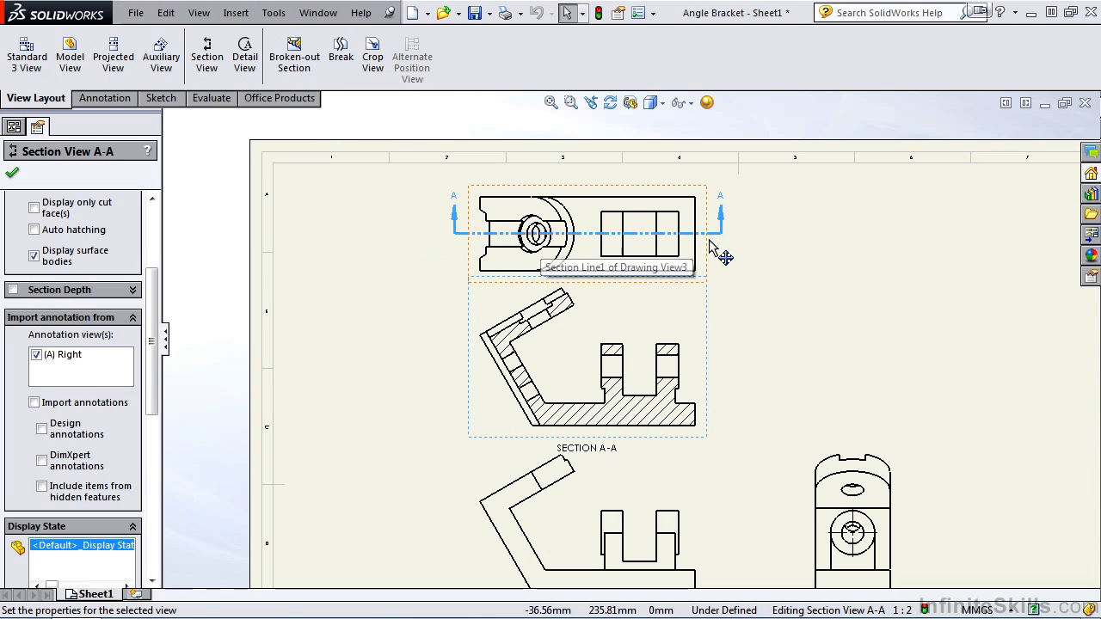
{"action": "left_click", "coordinate": [12, 176]}
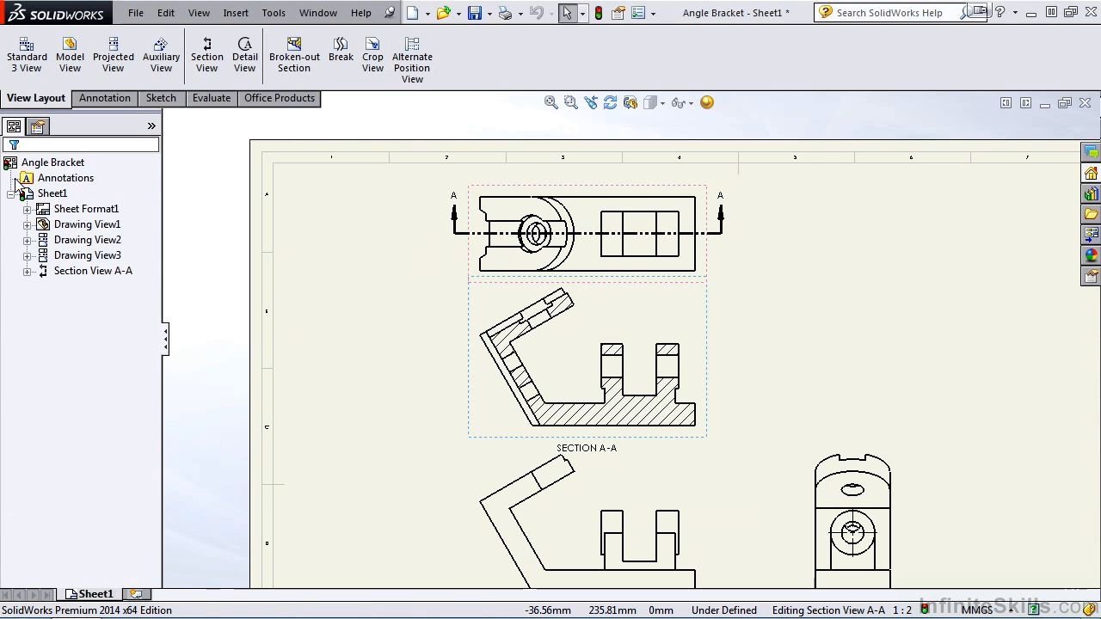
Move the front view lower on the sheet and the side view further away from it to make room.
{"action": "key", "text": "f"}
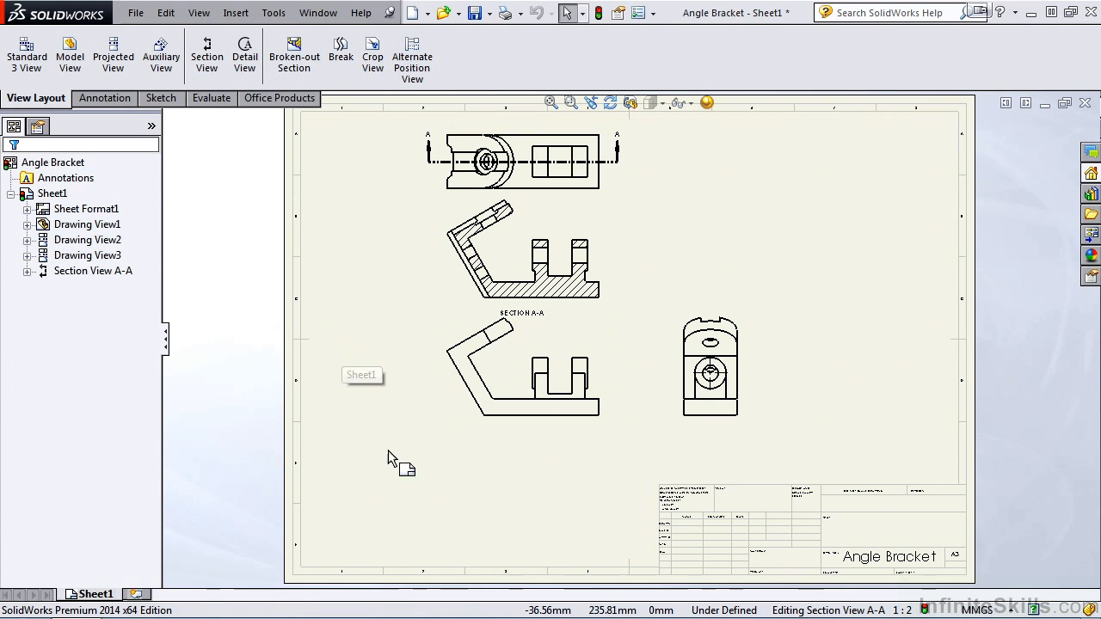
{"action": "mouse_move", "coordinate": [553, 428]}
{"action": "left_mouse_down"}
{"action": "mouse_move", "coordinate": [547, 467]}
{"action": "mouse_move", "coordinate": [555, 460]}
{"action": "left_mouse_up"}
{"action": "left_click_drag", "start_coordinate": [746, 467], "coordinate": [839, 467]}
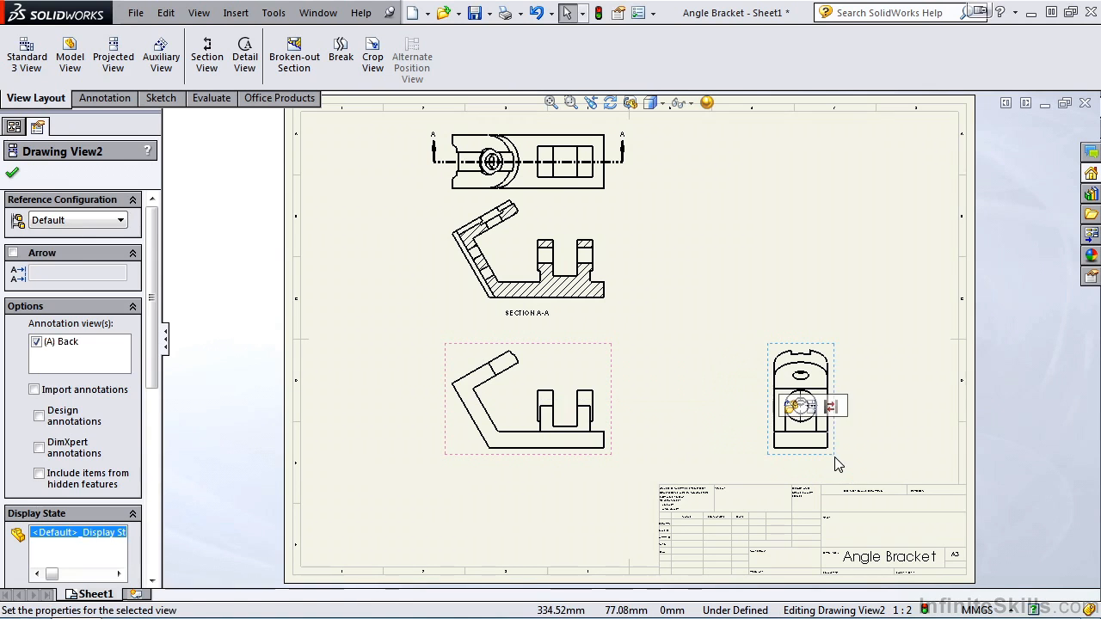
{"action": "left_click", "coordinate": [13, 174]}
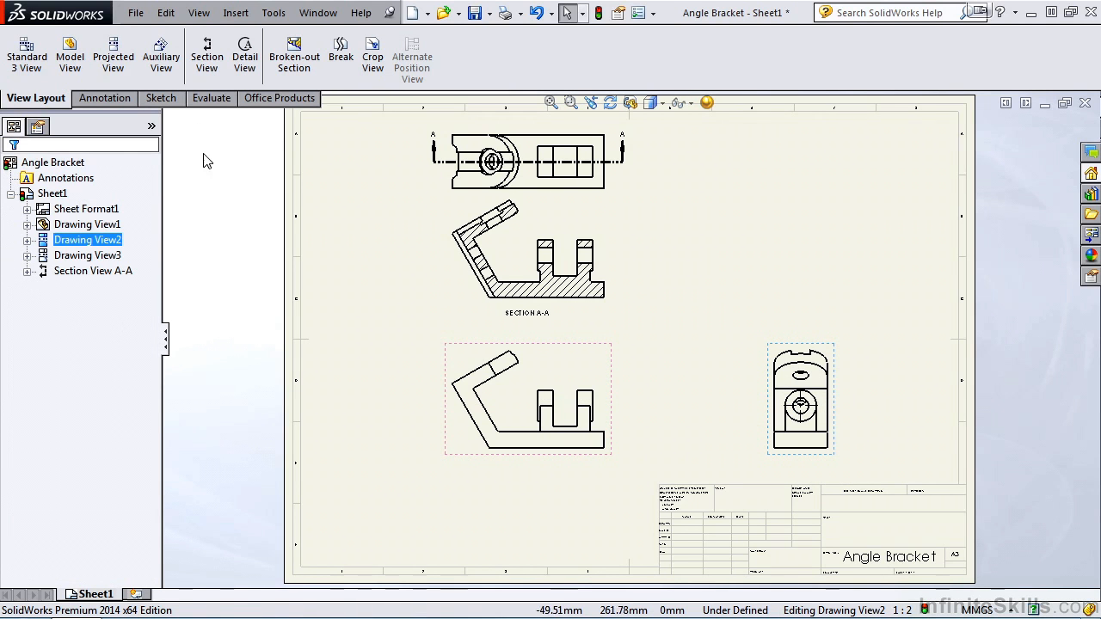
Start a section view with a vertical cutting line through the midpoint of the fork slot's bottom edge in the front view.
{"action": "left_click", "coordinate": [203, 68]}
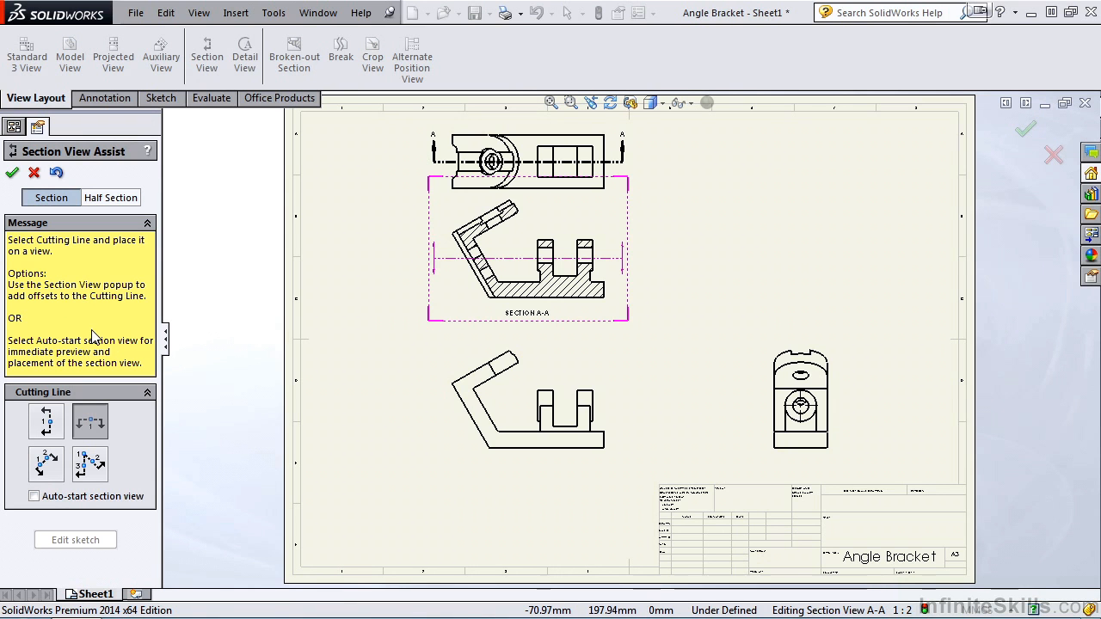
{"action": "left_click", "coordinate": [48, 421]}
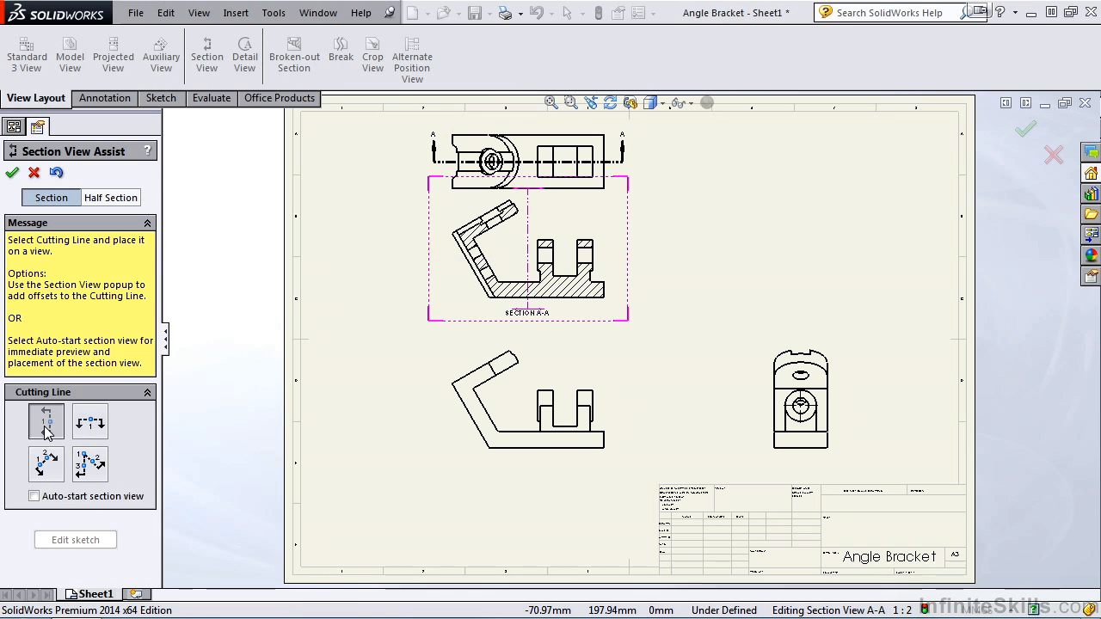
{"action": "left_click", "coordinate": [564, 425]}
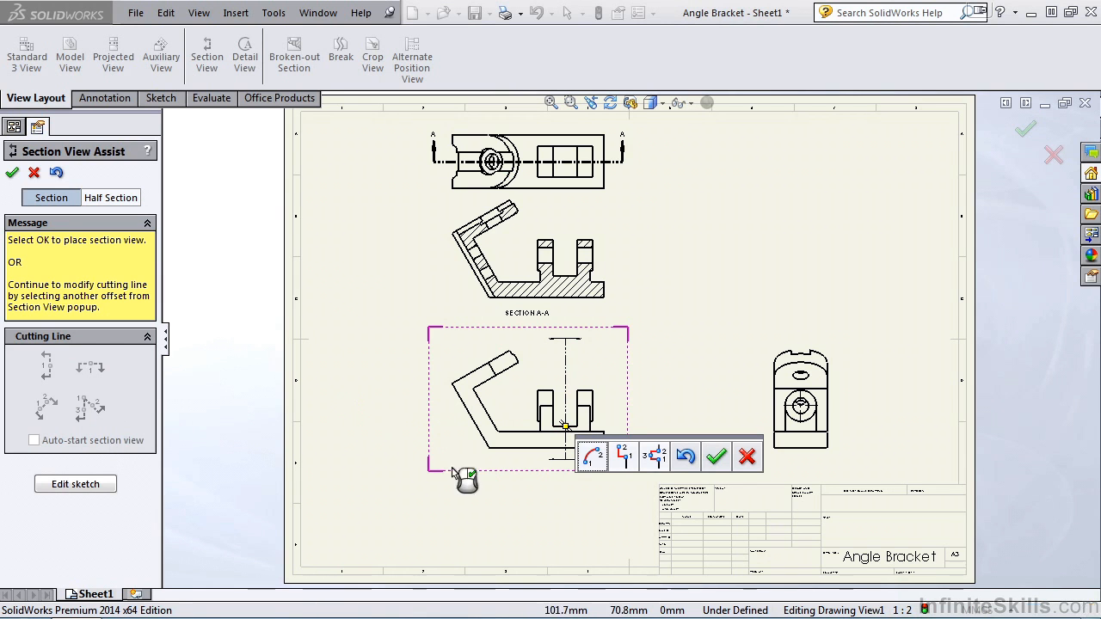
{"action": "left_click_drag", "start_coordinate": [669, 441], "coordinate": [693, 317]}
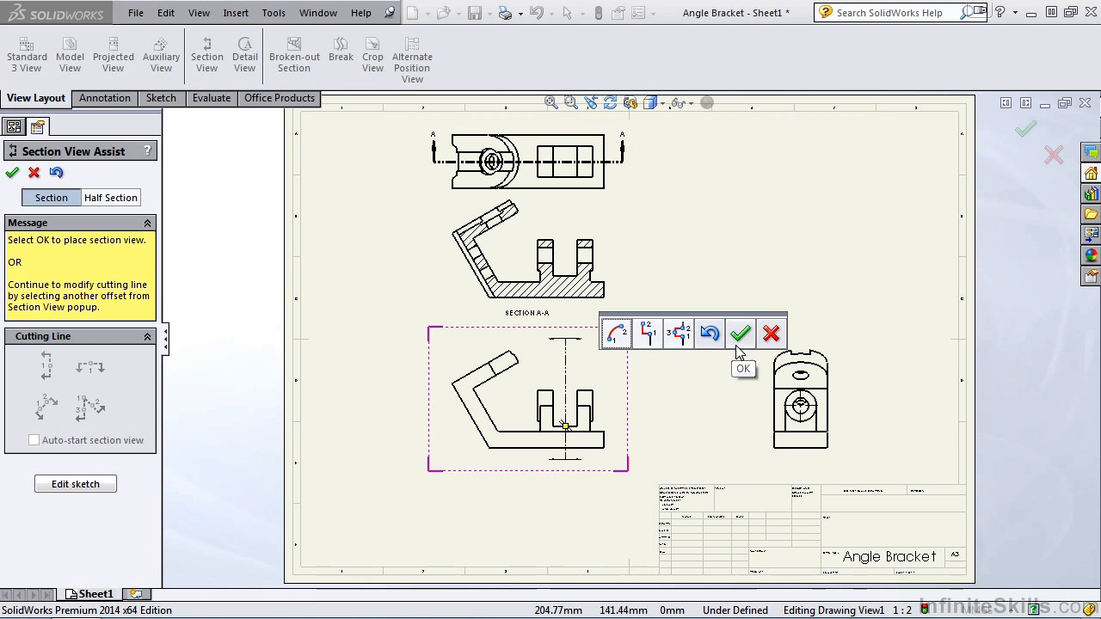
Add a single offset to the vertical cutting line, starting inside the bracket's base and shifting the upper portion through the left fork arm.
{"action": "left_click", "coordinate": [656, 343]}
{"action": "scroll", "coordinate": [499, 555], "scroll_direction": "down", "scroll_amount": 1}
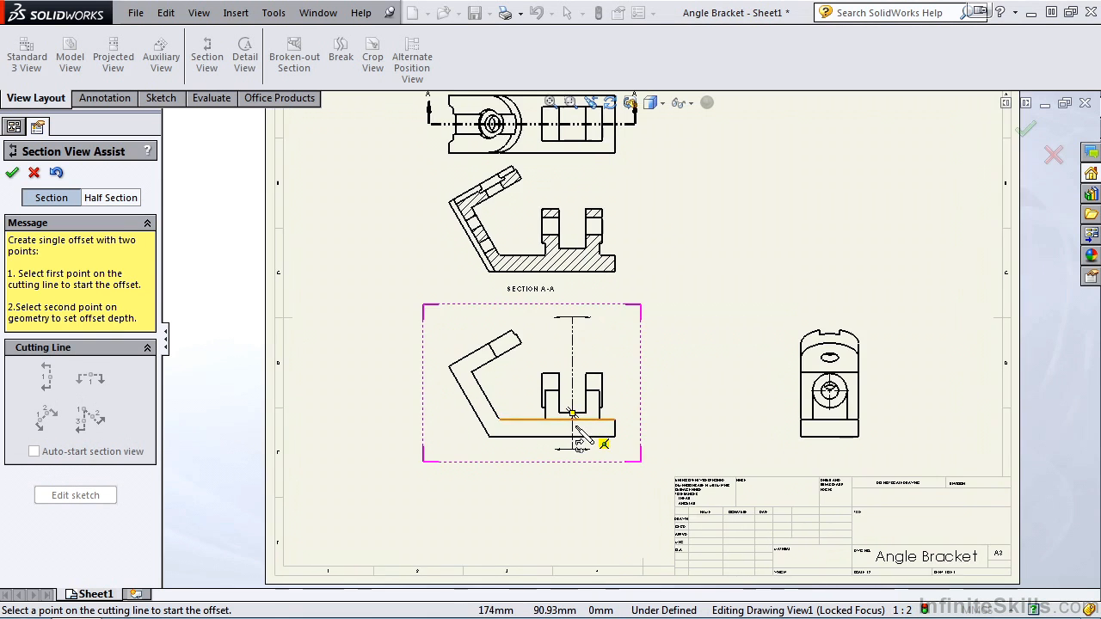
{"action": "scroll", "coordinate": [576, 428], "scroll_direction": "down", "scroll_amount": 3}
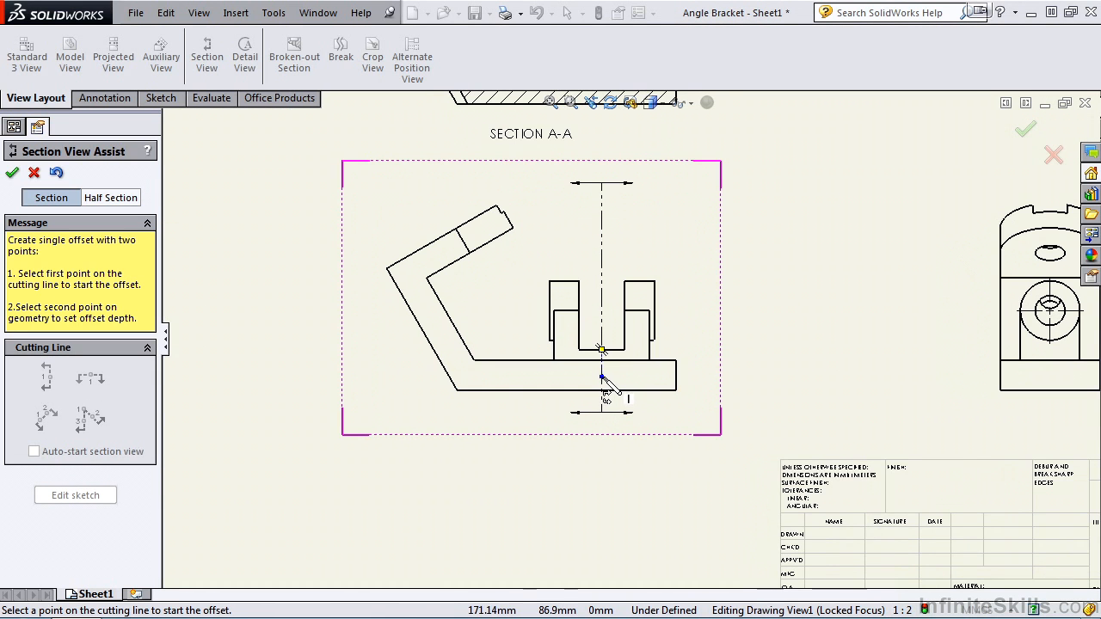
{"action": "left_click", "coordinate": [602, 377]}
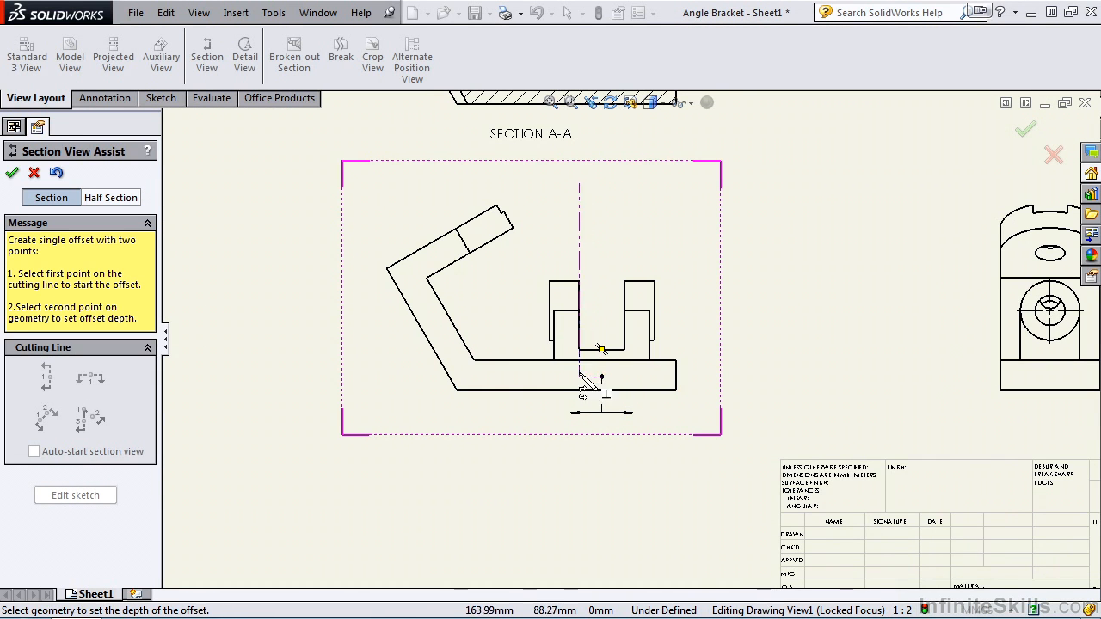
{"action": "left_click", "coordinate": [568, 377]}
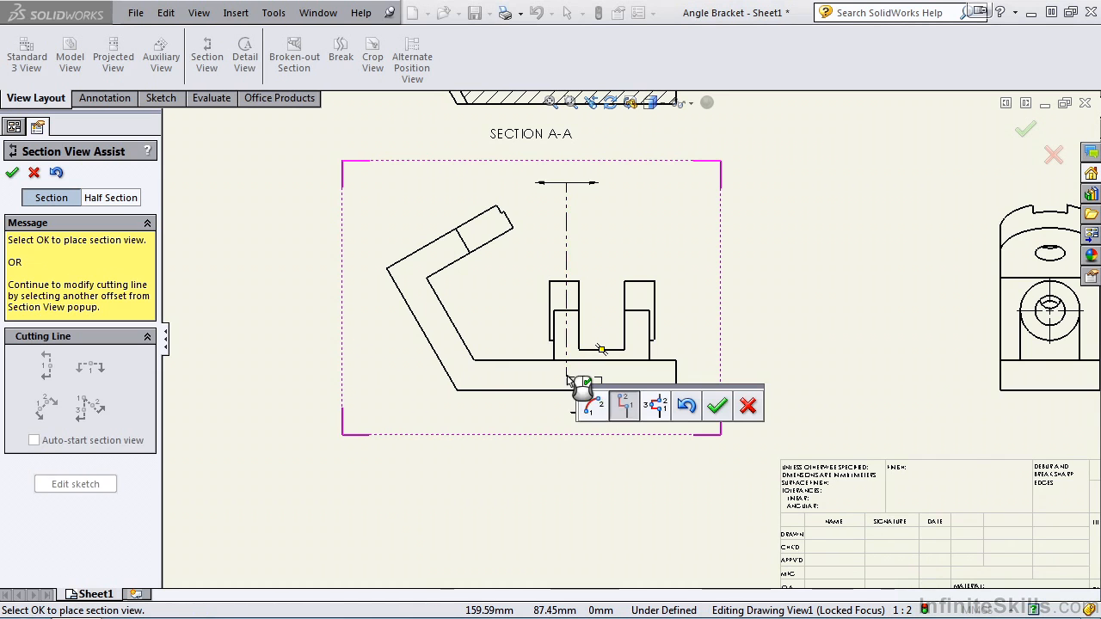
Accept the offset cutting line and place its section view between the front and side views.
{"action": "left_click", "coordinate": [716, 407]}
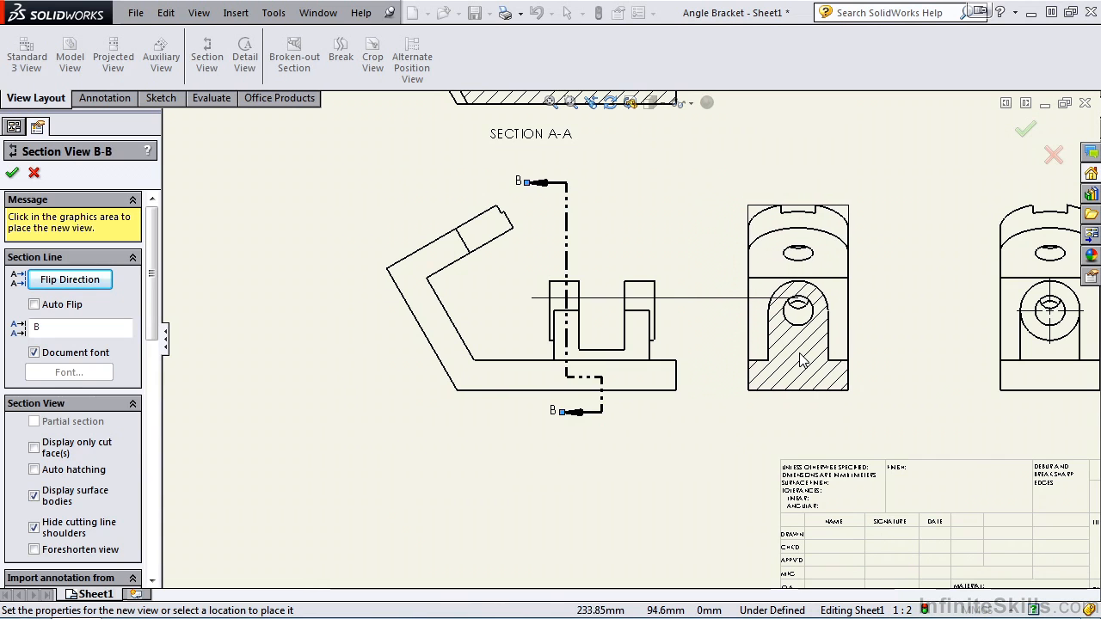
{"action": "left_click", "coordinate": [807, 362]}
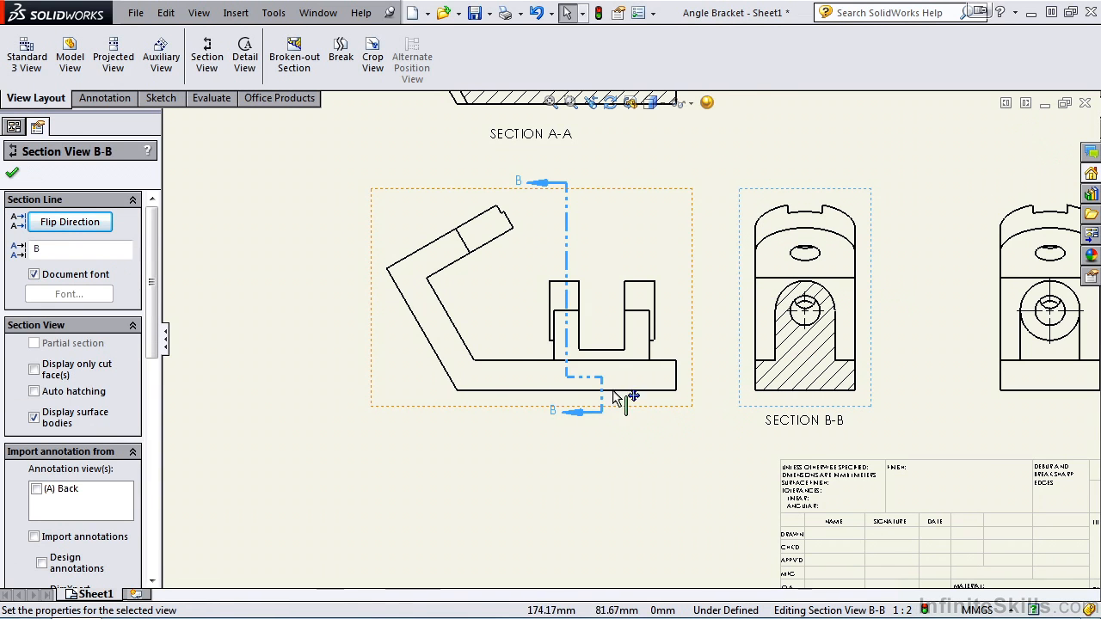
{"action": "key", "text": "f"}
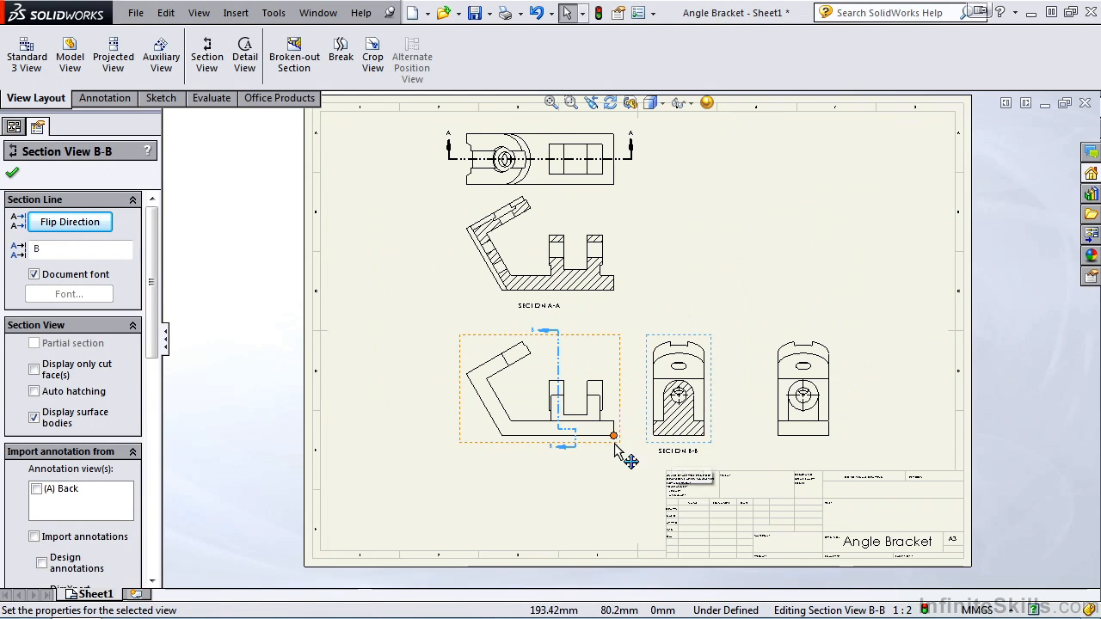
{"action": "left_click", "coordinate": [12, 177]}
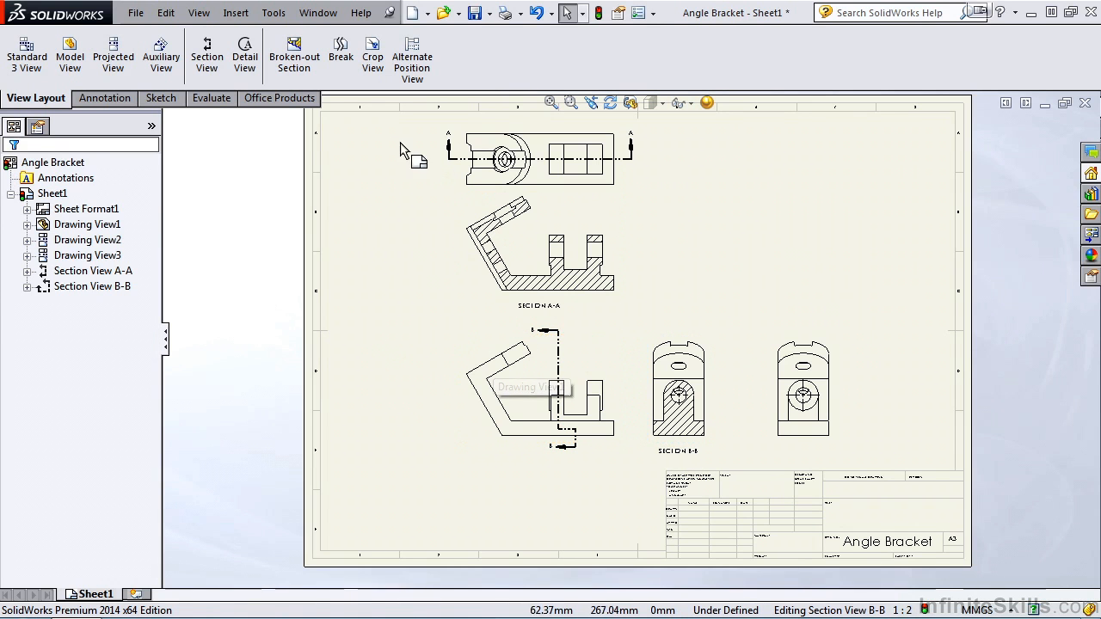
Try a half section centred on the side view's upper elliptical hole, cutting upward and rightward, and place it beyond the side view.
{"action": "left_click", "coordinate": [201, 72]}
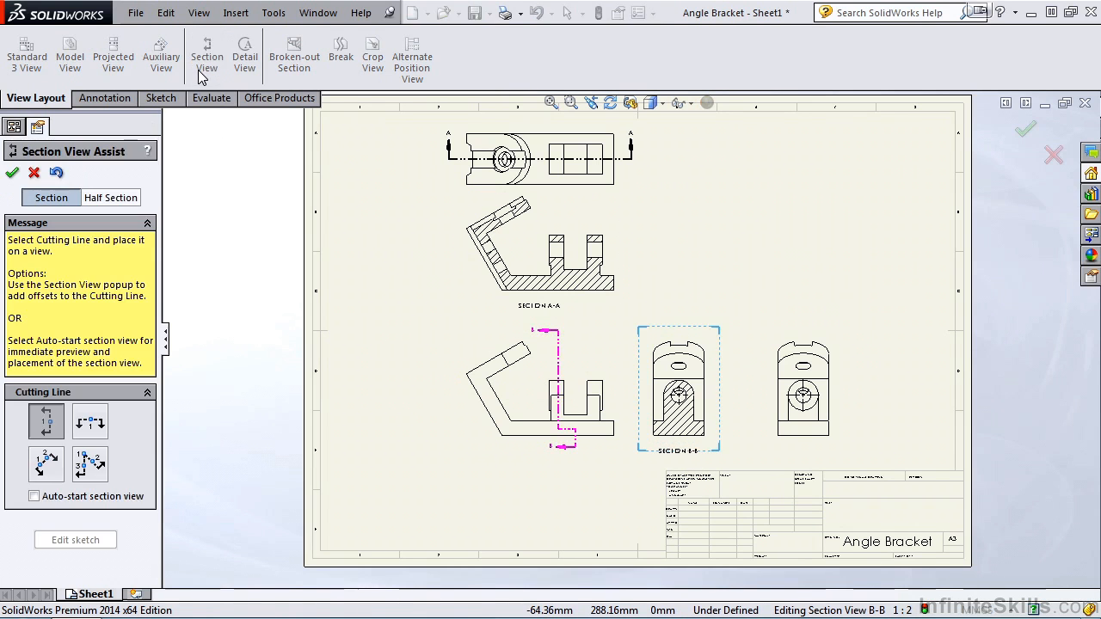
{"action": "left_click", "coordinate": [110, 197]}
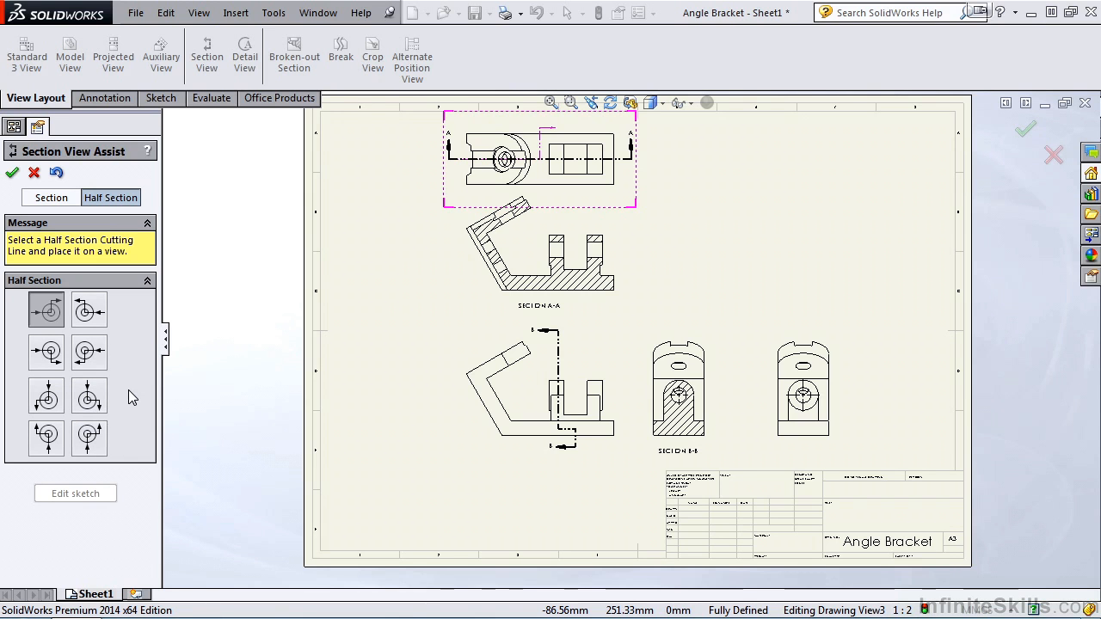
{"action": "left_click", "coordinate": [93, 318]}
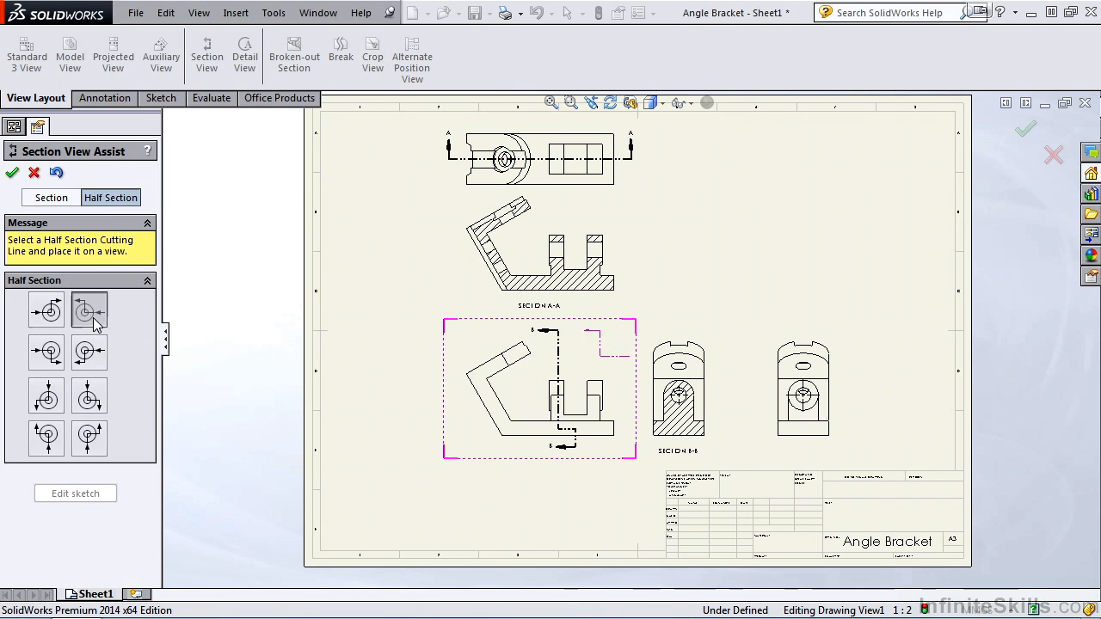
{"action": "scroll", "coordinate": [847, 417], "scroll_direction": "down", "scroll_amount": 6}
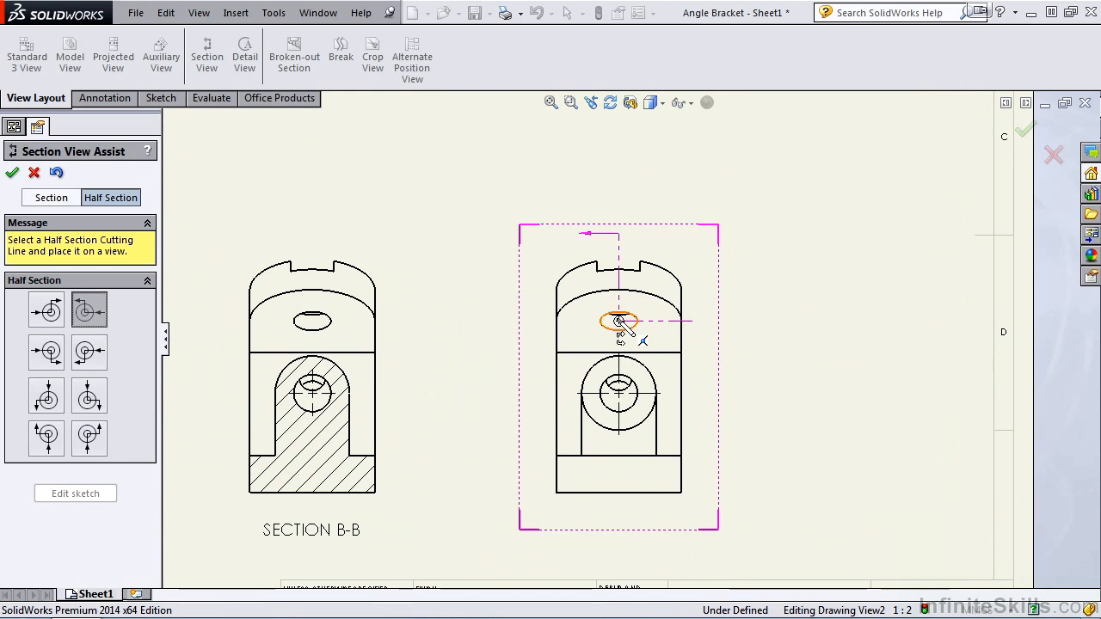
{"action": "left_click", "coordinate": [620, 321]}
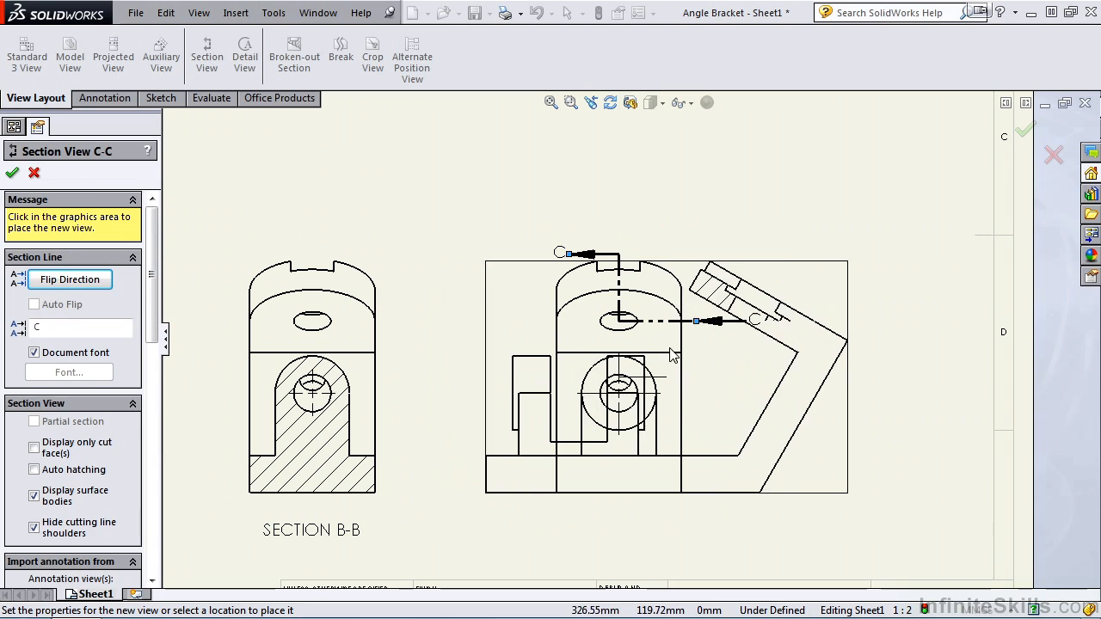
{"action": "scroll", "coordinate": [843, 374], "scroll_direction": "up", "scroll_amount": 3}
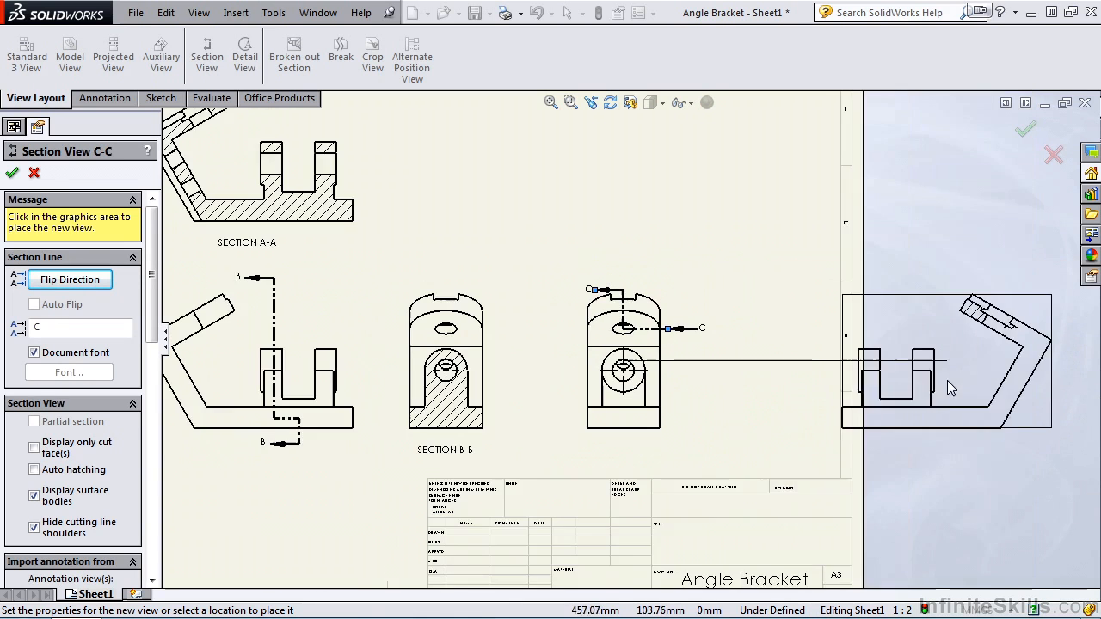
{"action": "scroll", "coordinate": [809, 378], "scroll_direction": "down", "scroll_amount": 1}
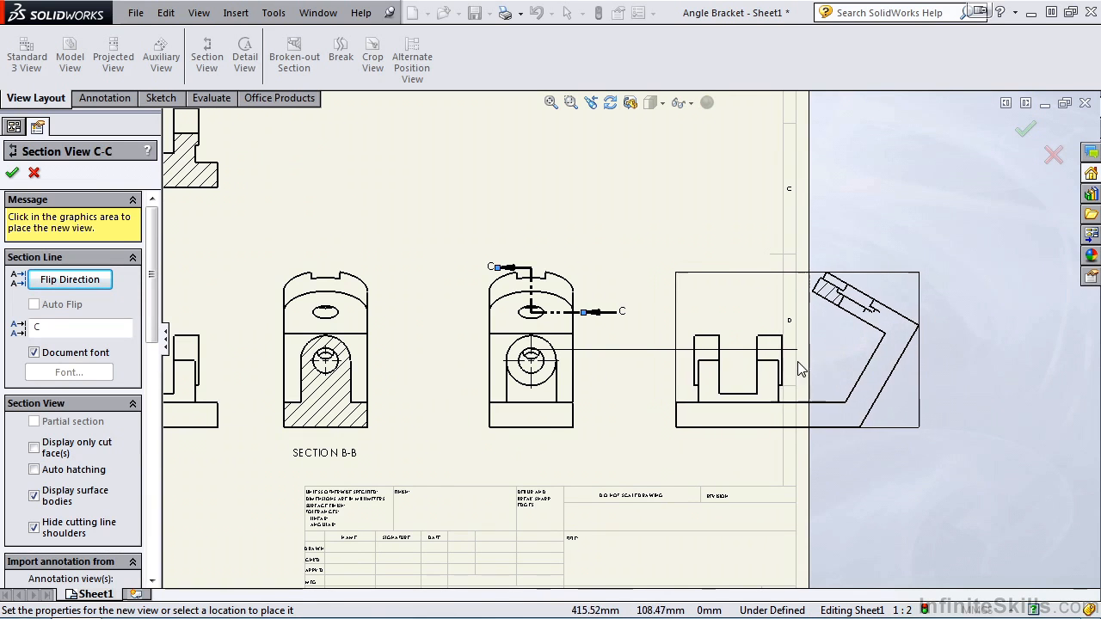
{"action": "left_click", "coordinate": [881, 359]}
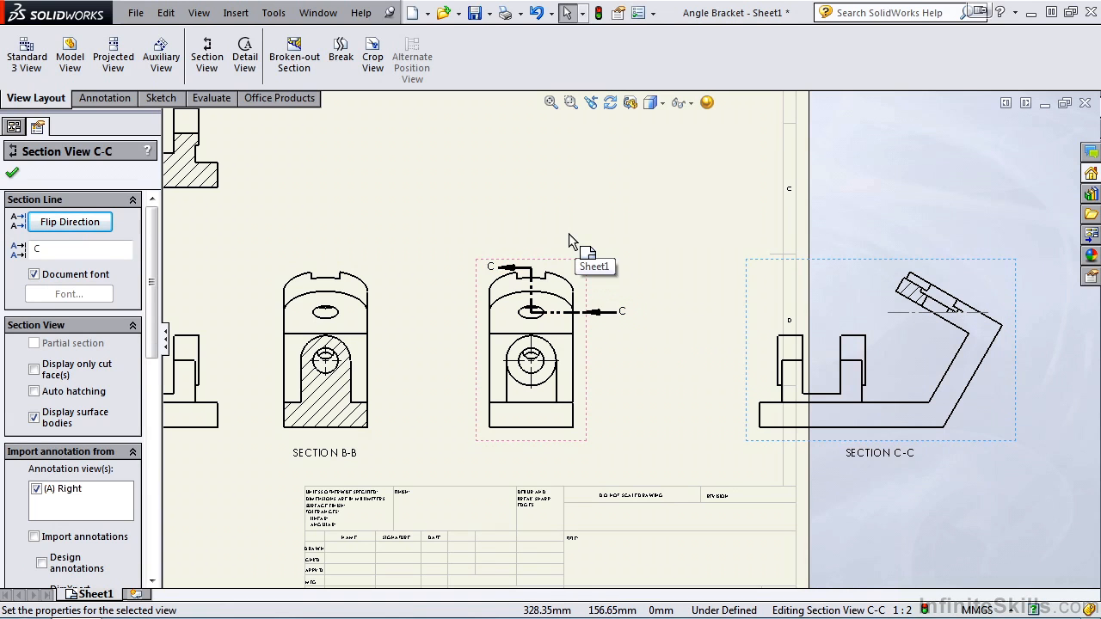
Delete section view C-C together with its section line and sketch.
{"action": "left_click", "coordinate": [748, 266]}
{"action": "key", "text": "Delete"}
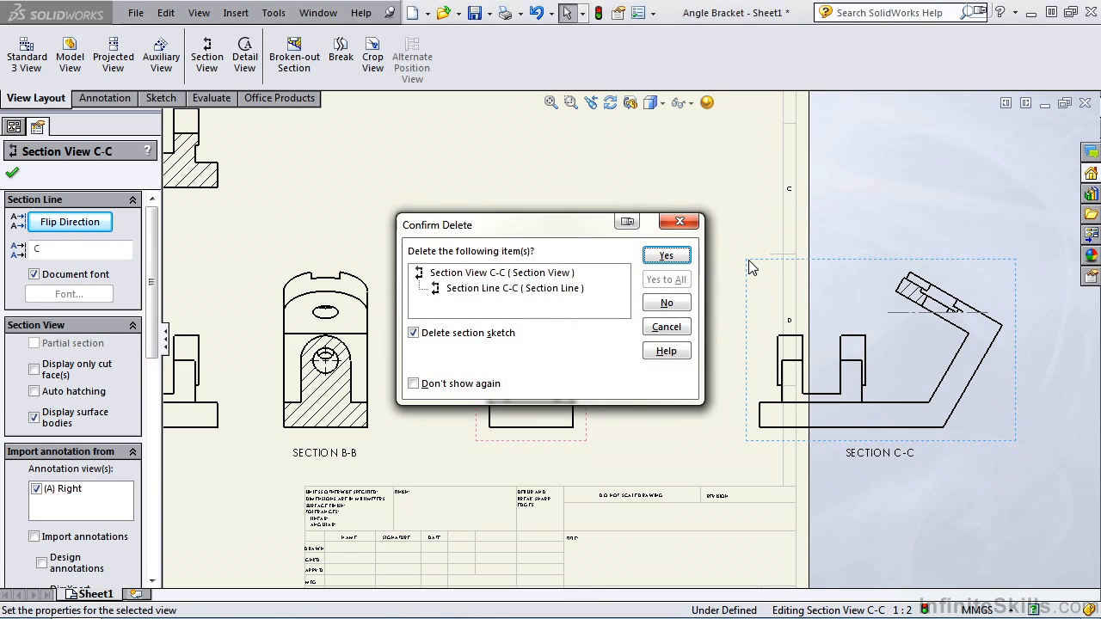
{"action": "left_click", "coordinate": [678, 256]}
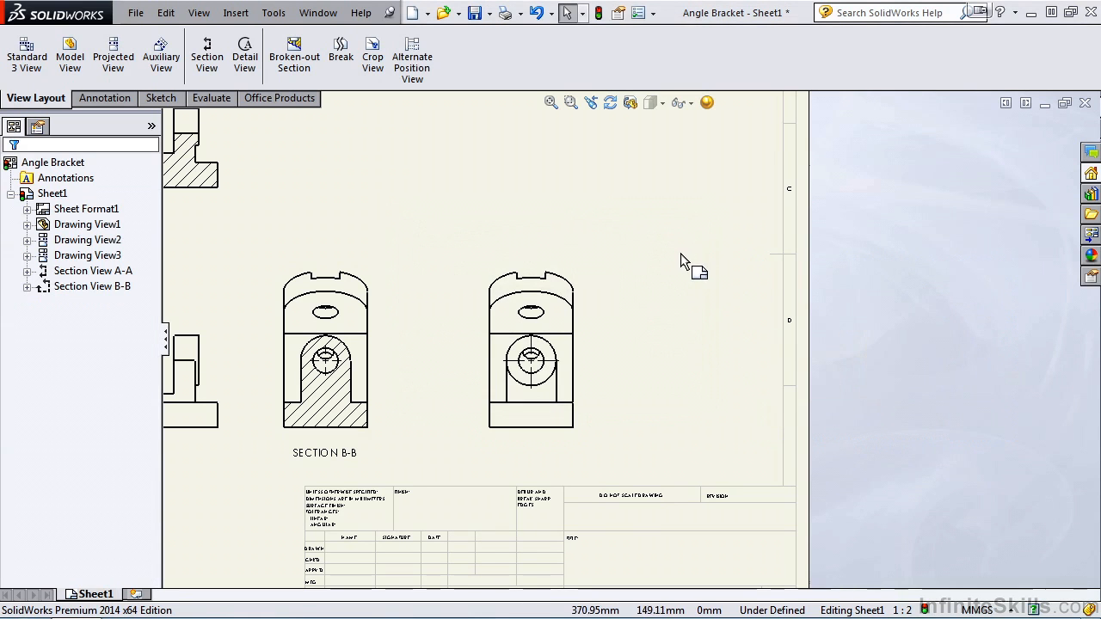
{"action": "key", "text": "f"}
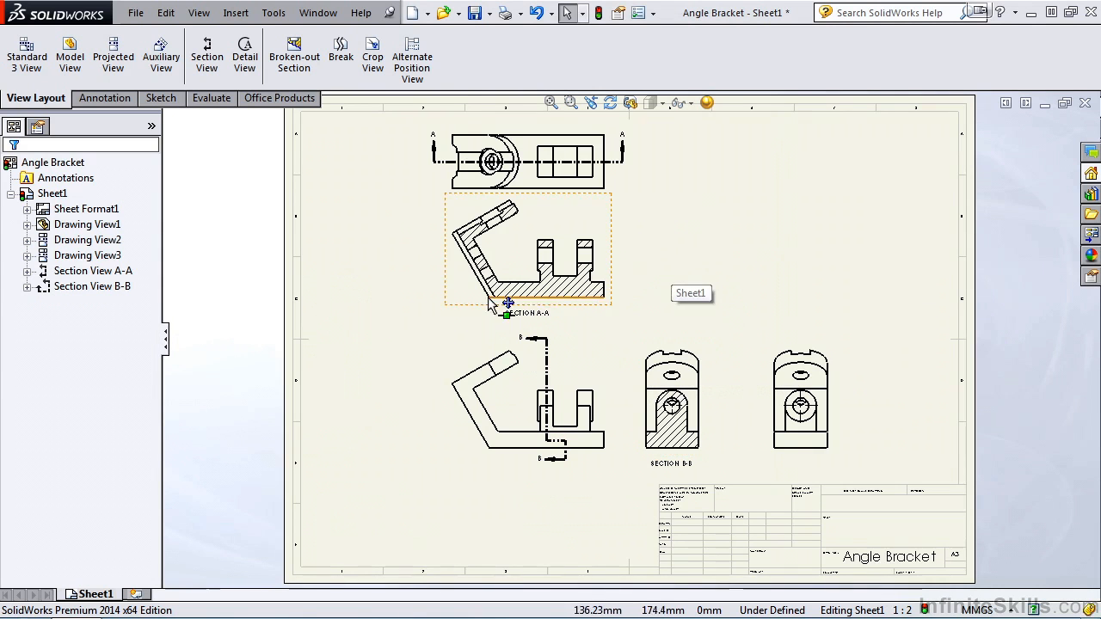
Start a full section view with a horizontal cutting line across the top view, just below the rectangular fork outline.
{"action": "left_click", "coordinate": [208, 62]}
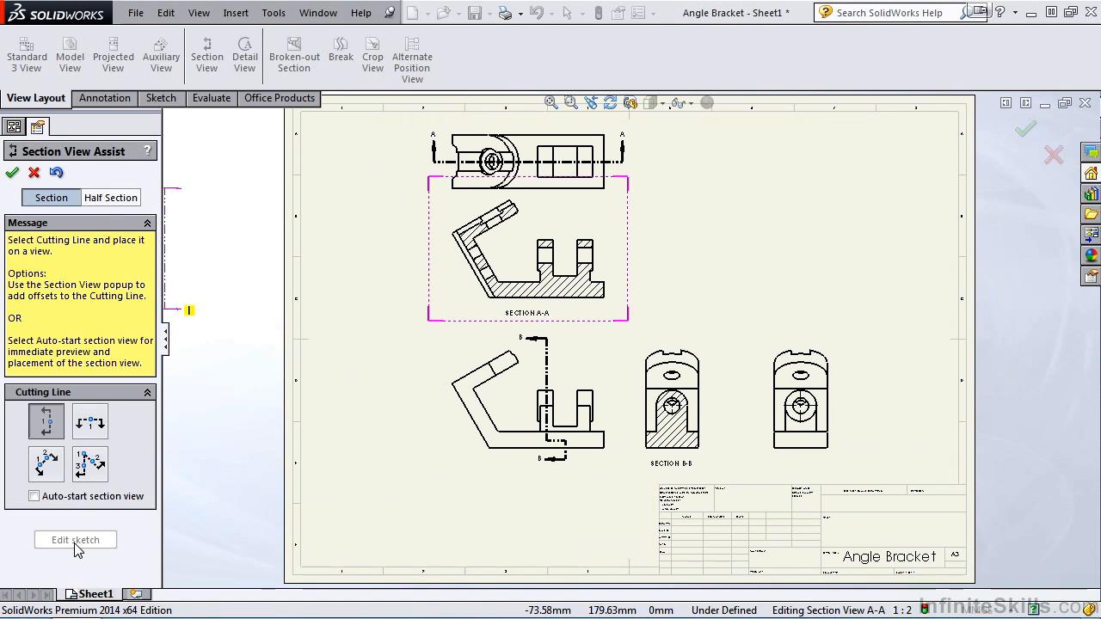
{"action": "left_click", "coordinate": [110, 199]}
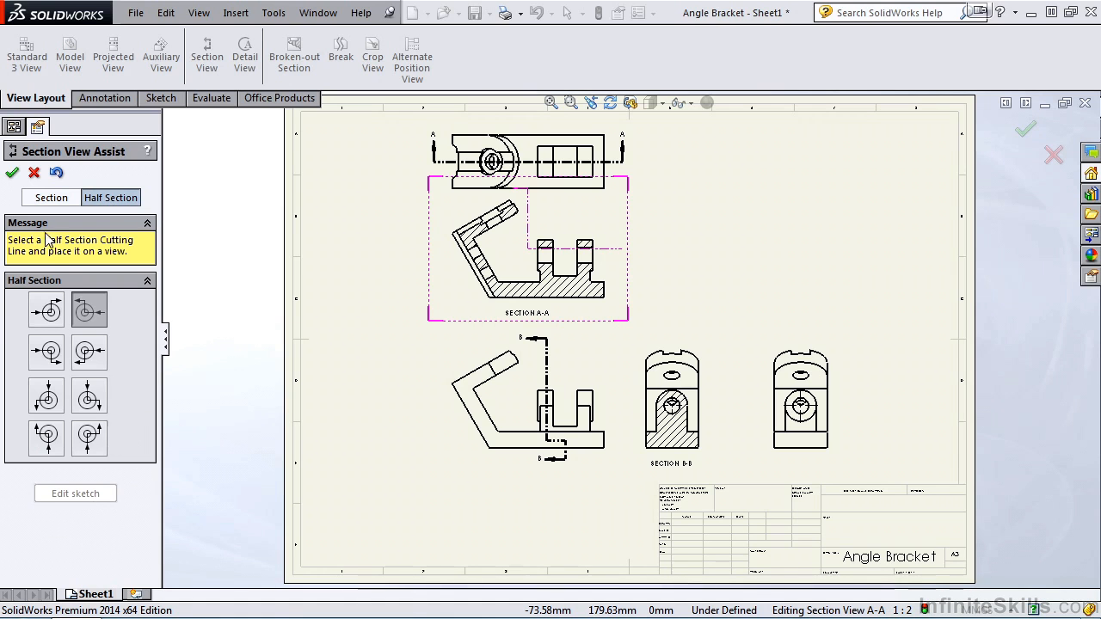
{"action": "left_click", "coordinate": [51, 200]}
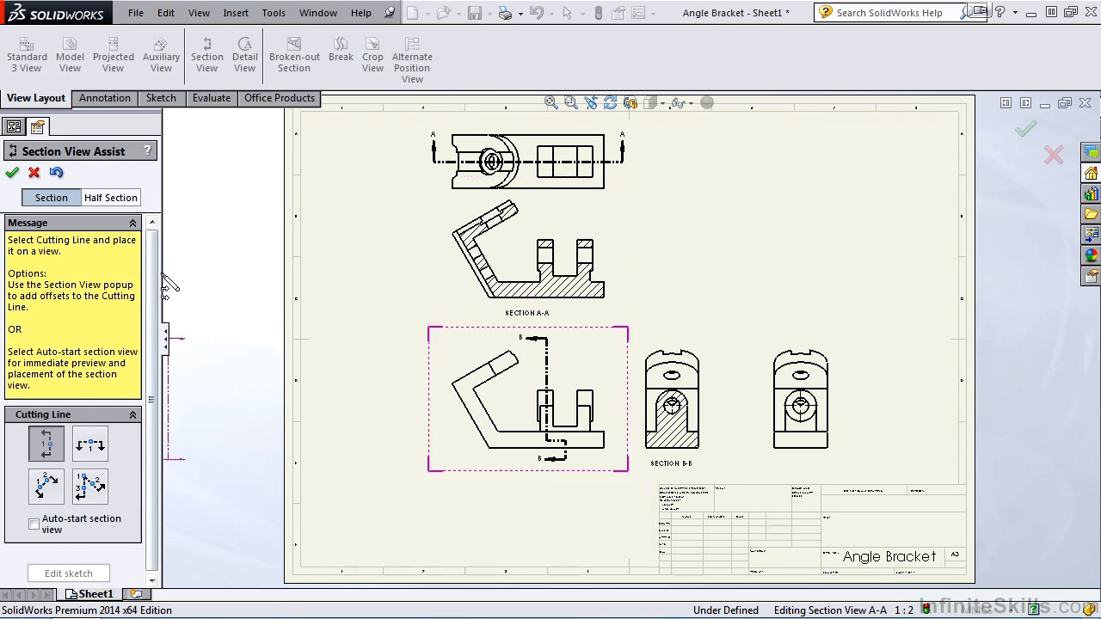
{"action": "left_click", "coordinate": [122, 199]}
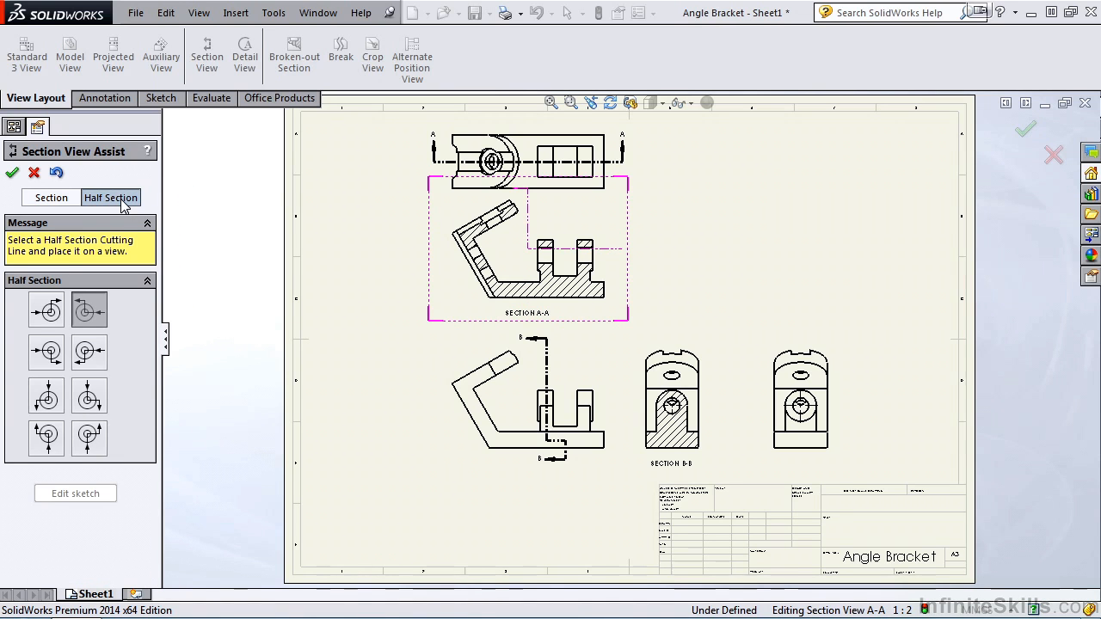
{"action": "left_click", "coordinate": [52, 199]}
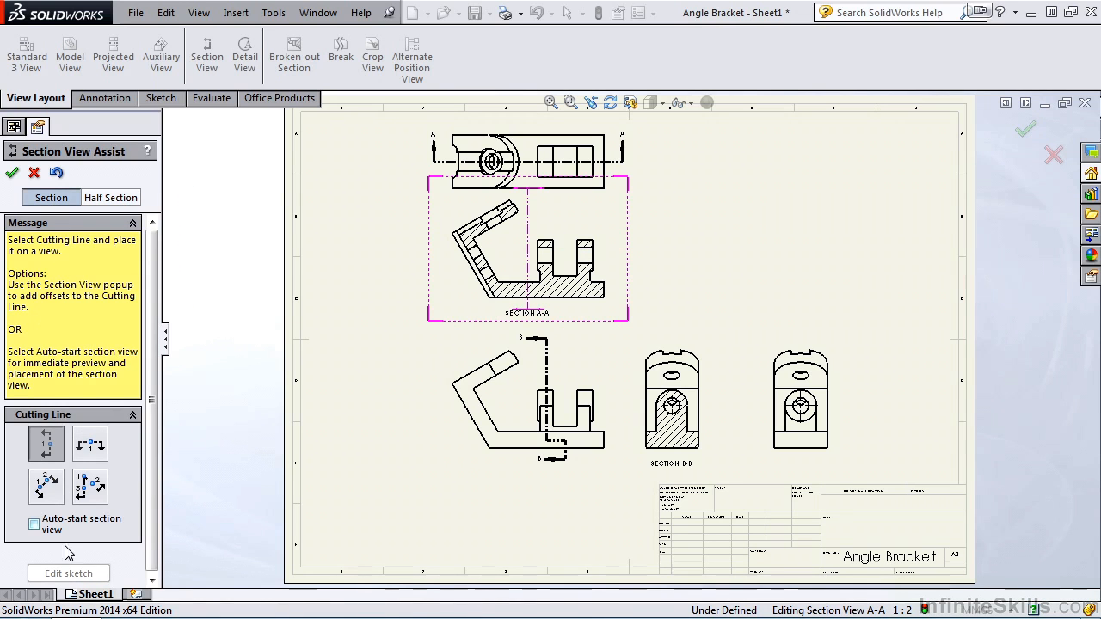
{"action": "left_click", "coordinate": [94, 457]}
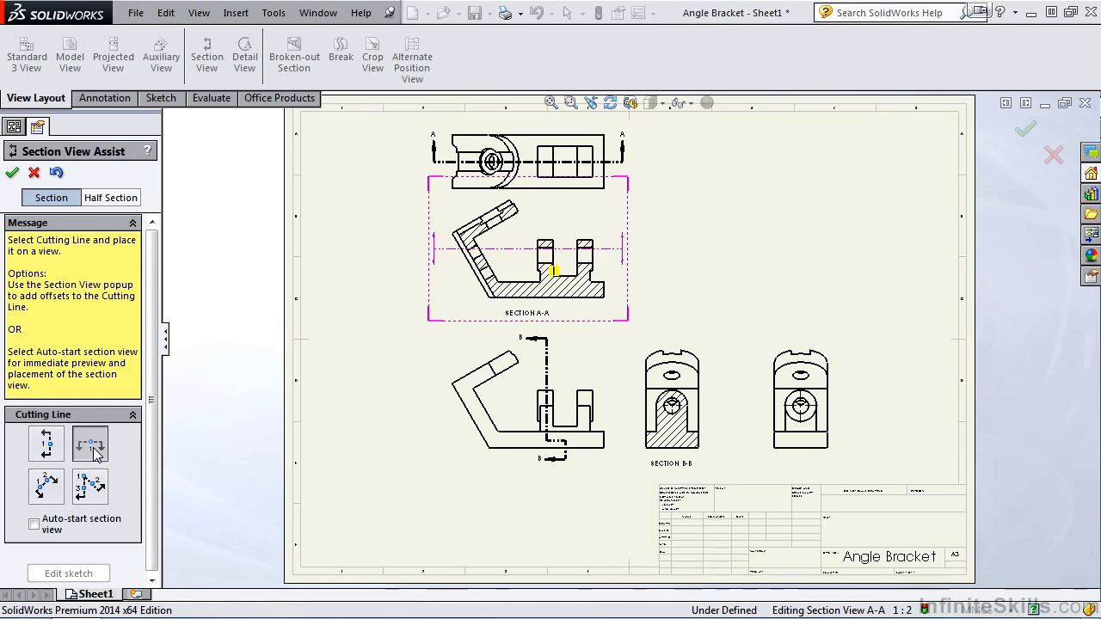
{"action": "key", "text": "f"}
{"action": "scroll", "coordinate": [551, 201], "scroll_direction": "down", "scroll_amount": 8}
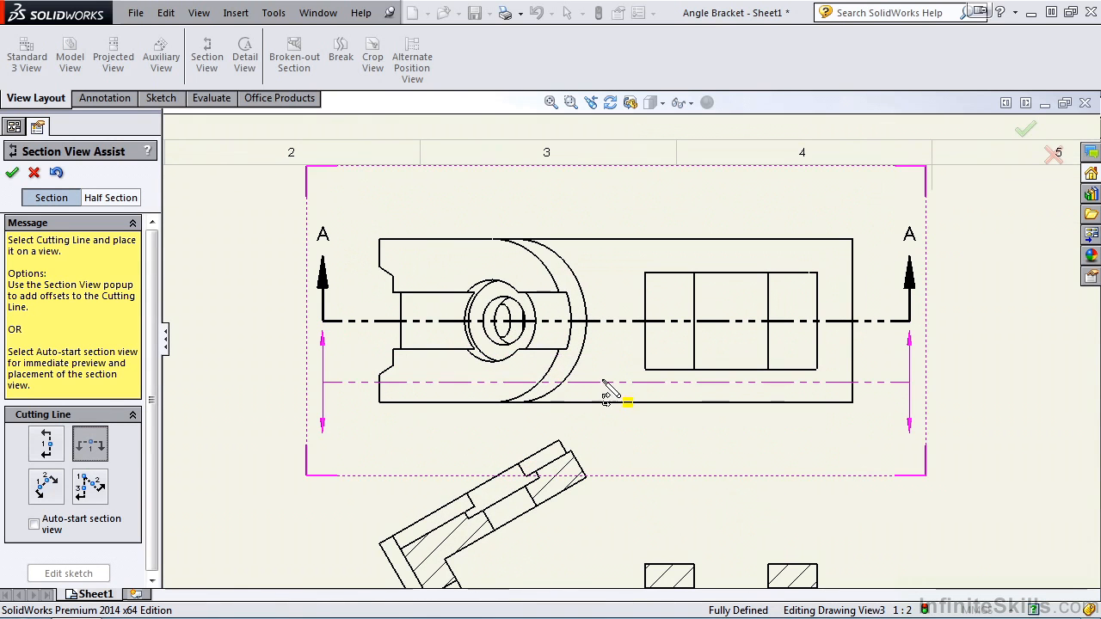
{"action": "left_click", "coordinate": [611, 377]}
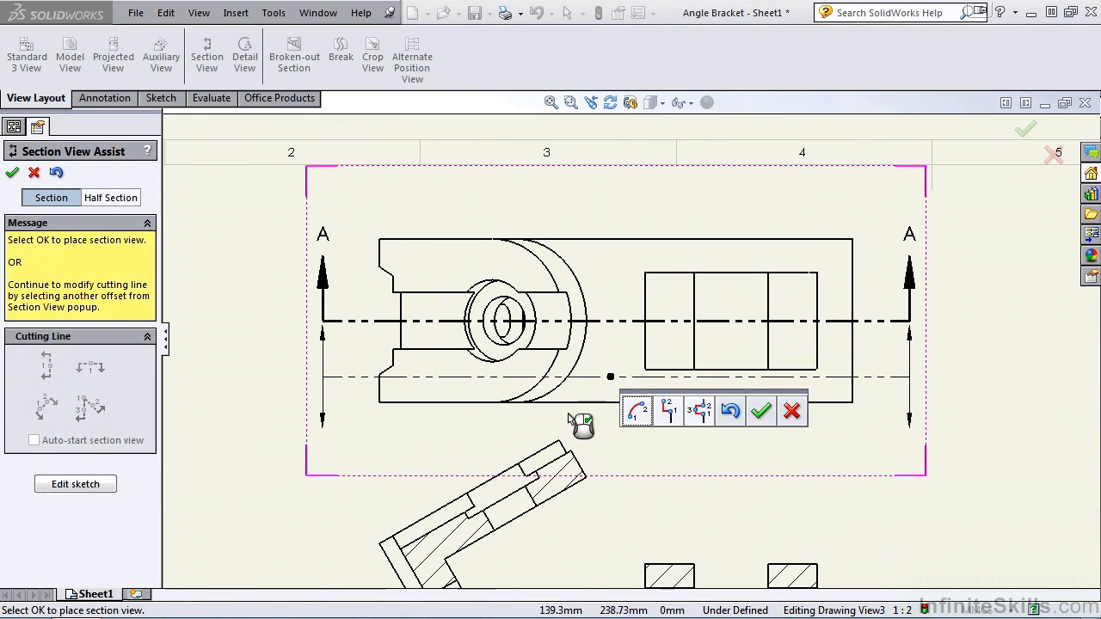
Edit the cutting line's sketch and draw a zigzag chain of lines above it, starting and ending on the horizontal line.
{"action": "left_click", "coordinate": [76, 485]}
{"action": "left_click", "coordinate": [172, 100]}
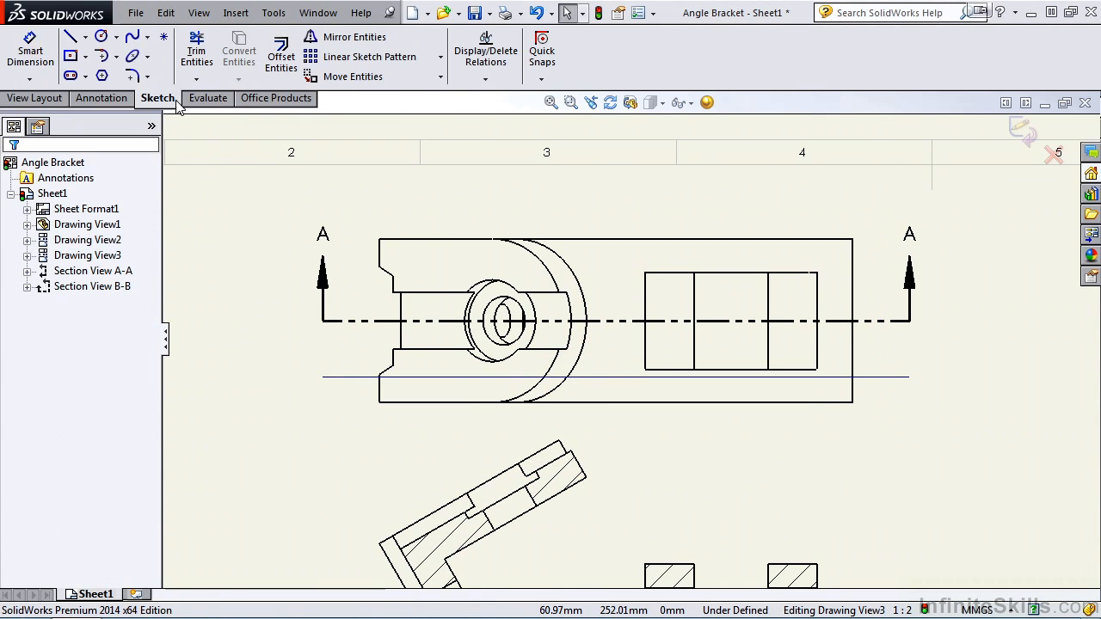
{"action": "left_click", "coordinate": [70, 36]}
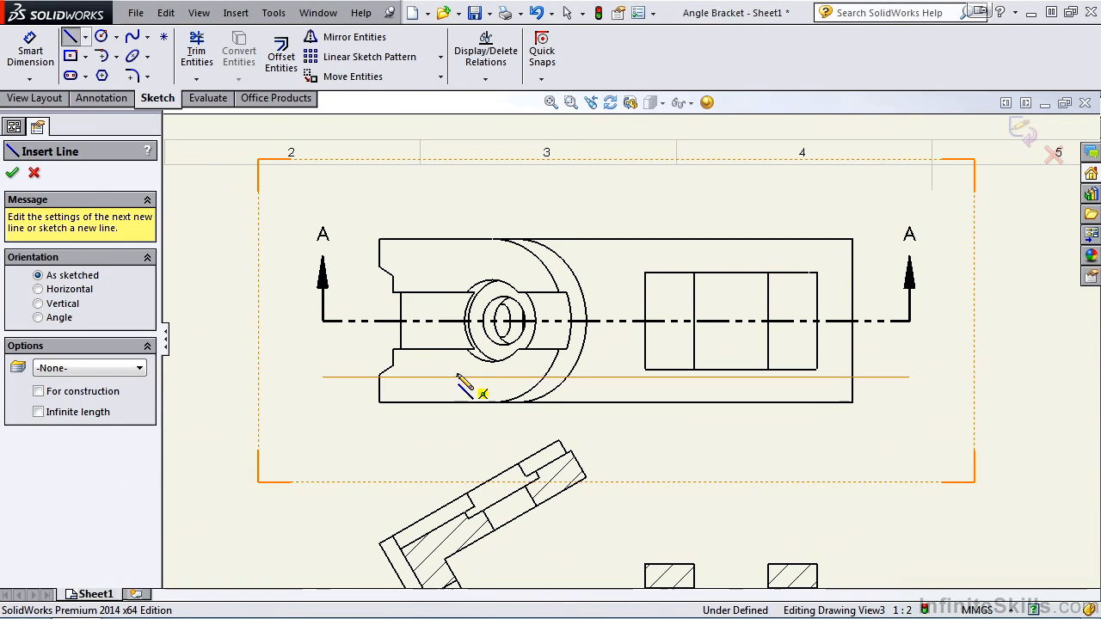
{"action": "left_click", "coordinate": [441, 377]}
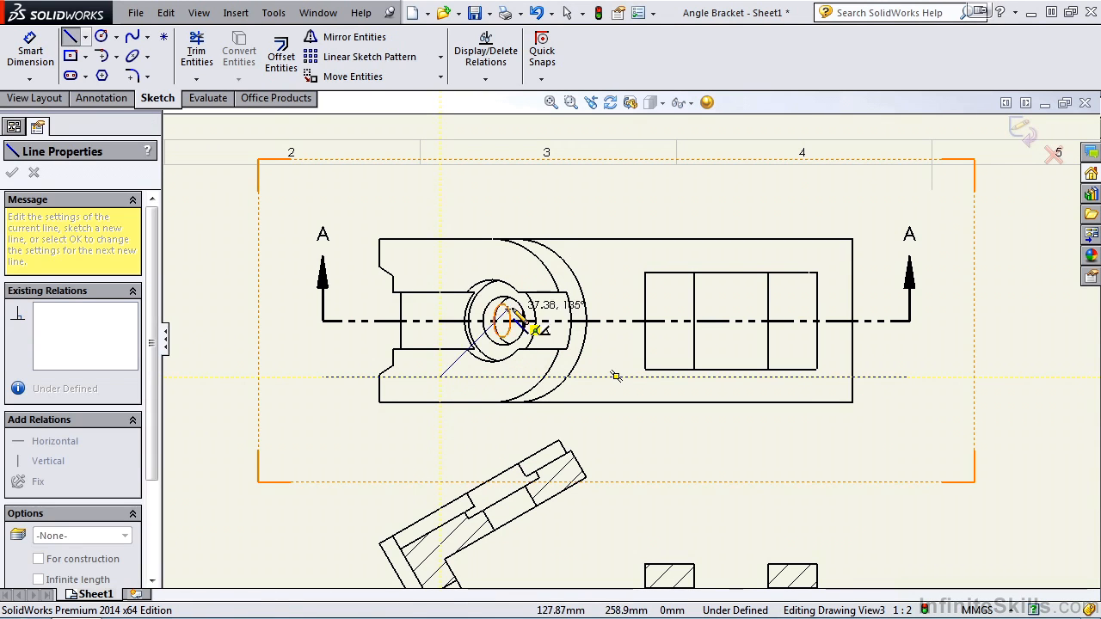
{"action": "left_click", "coordinate": [539, 277]}
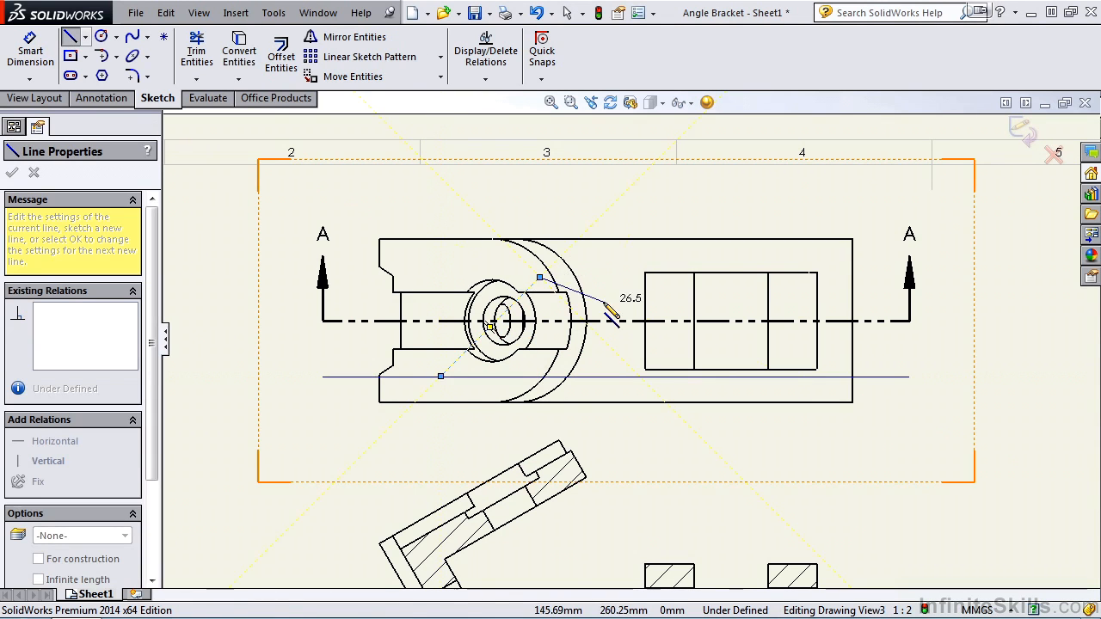
{"action": "left_click", "coordinate": [643, 253]}
{"action": "left_click", "coordinate": [671, 301]}
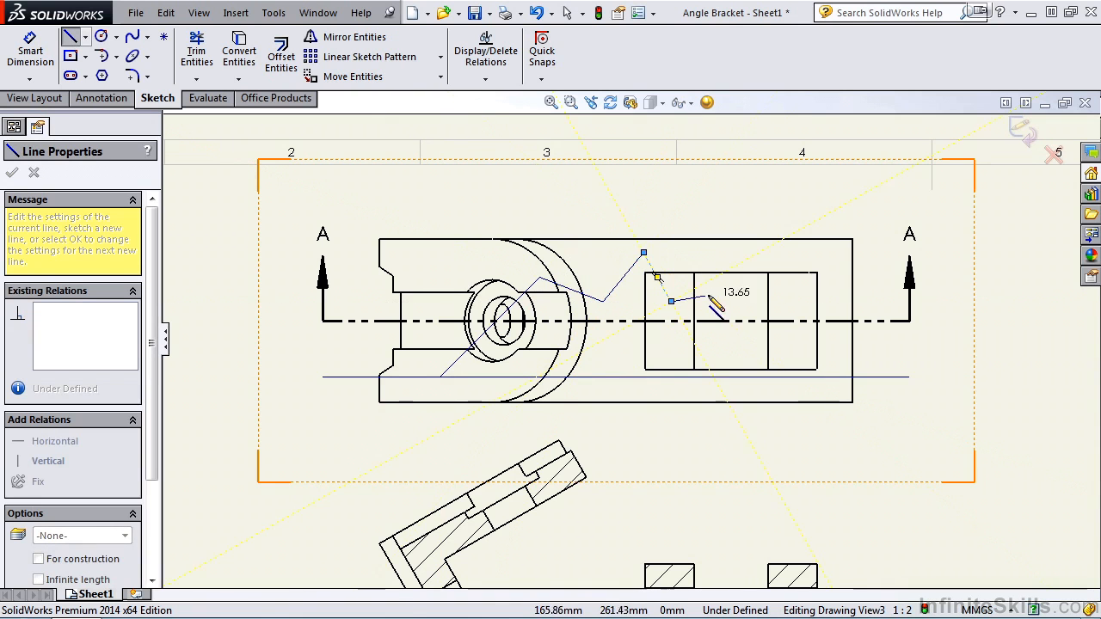
{"action": "left_click", "coordinate": [731, 260]}
{"action": "left_click", "coordinate": [780, 301]}
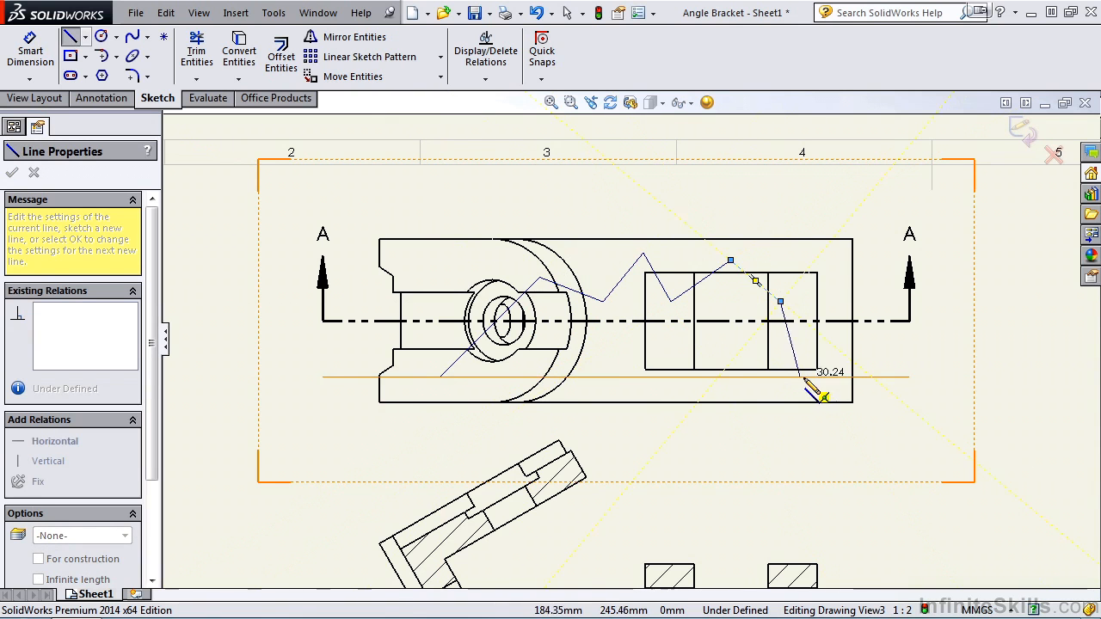
{"action": "left_click", "coordinate": [811, 376]}
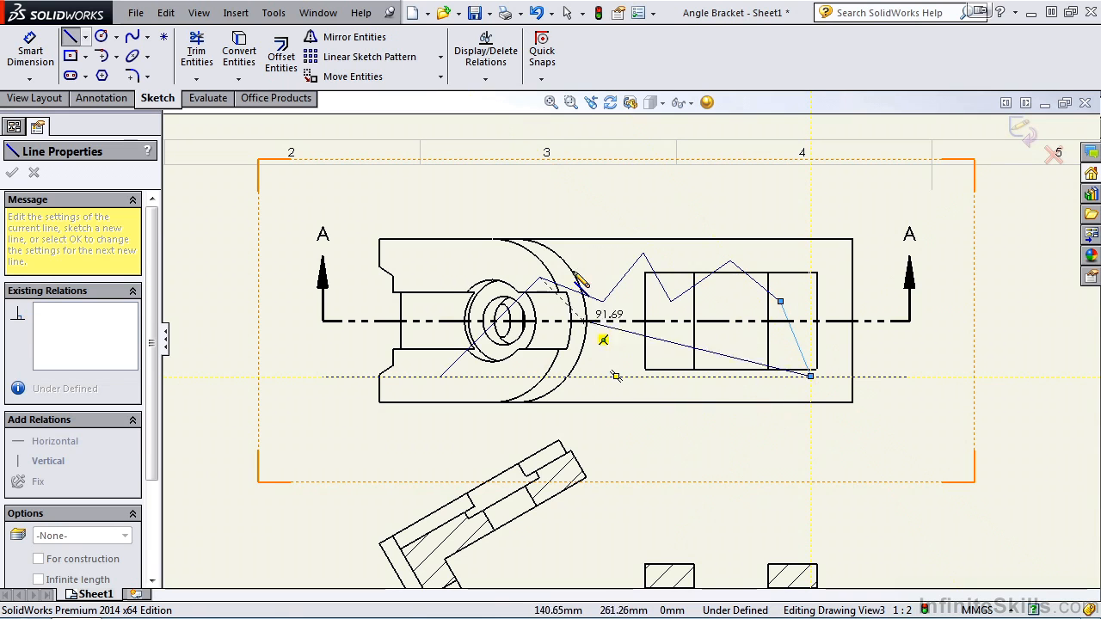
Trim away the horizontal cutting line's portion between the zigzag's two ends and finish the cutting line sketch.
{"action": "left_click", "coordinate": [196, 52]}
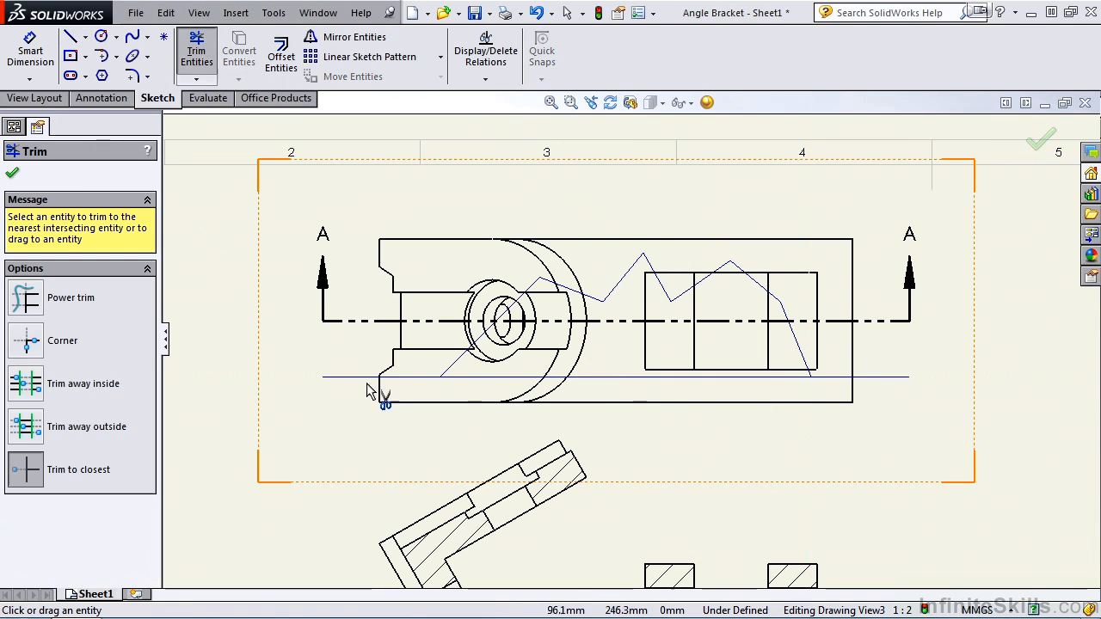
{"action": "left_click", "coordinate": [614, 377]}
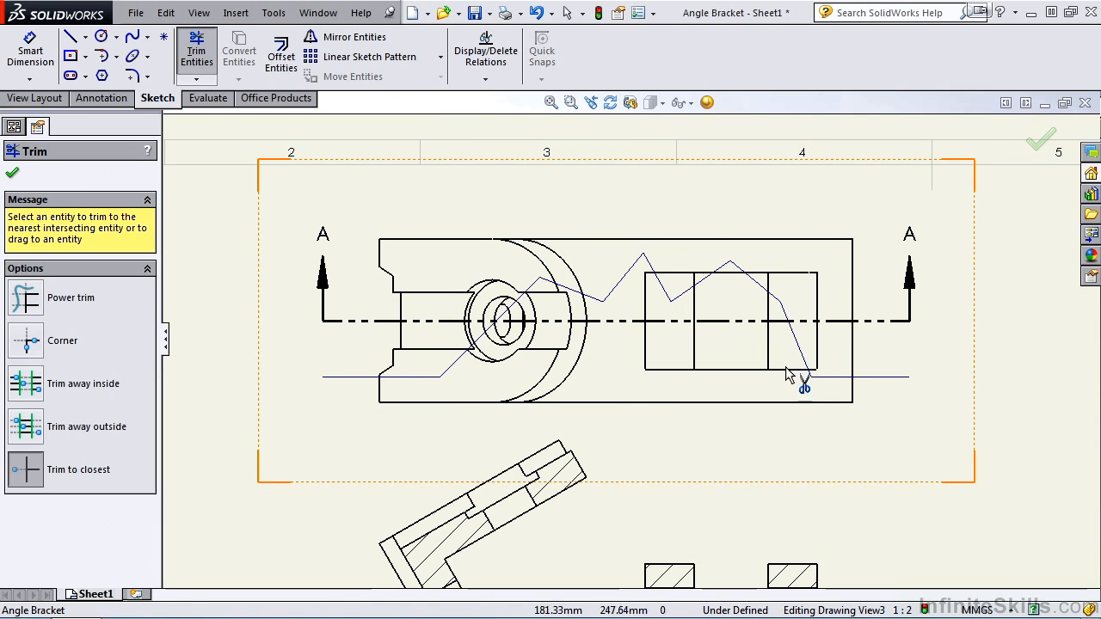
{"action": "left_click", "coordinate": [1041, 145]}
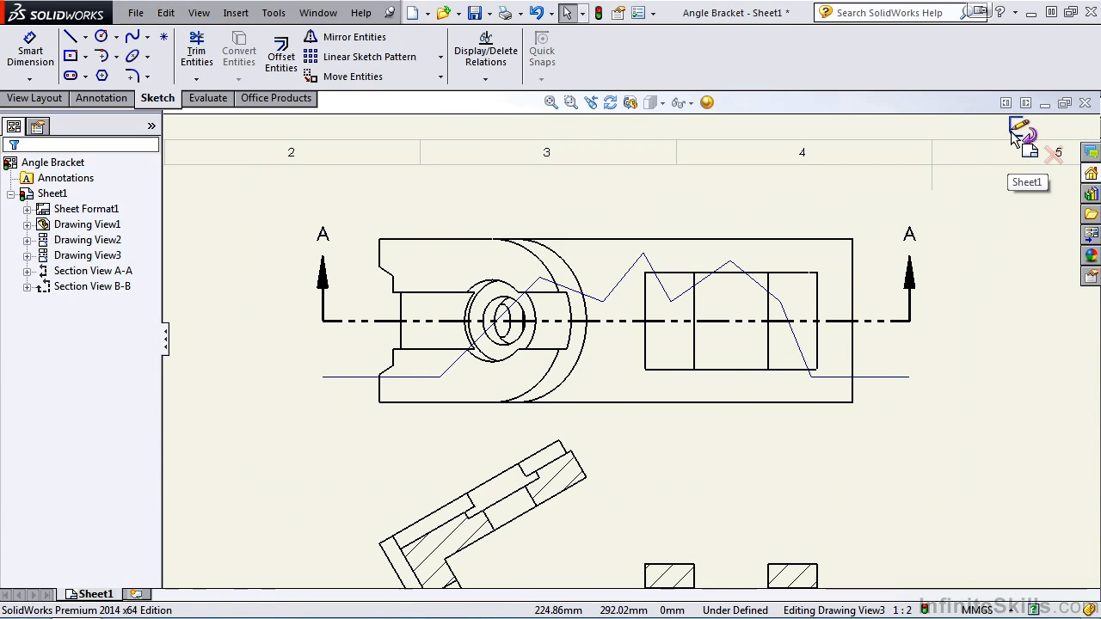
{"action": "left_click", "coordinate": [1014, 138]}
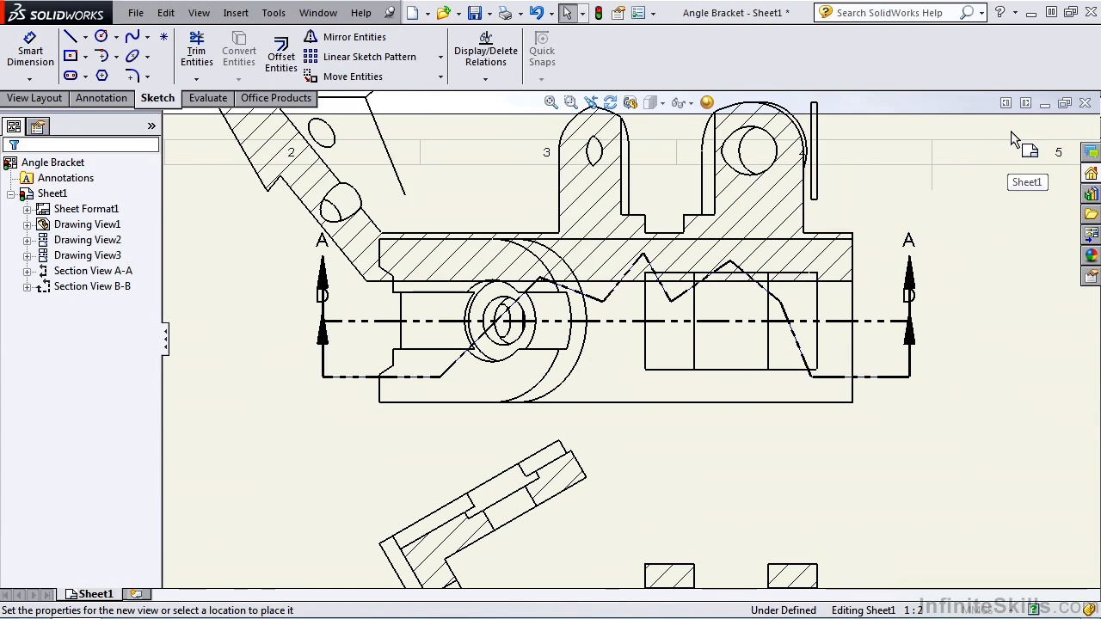
Place the section view from the zigzag cutting line above the top view, beyond the sheet's border, keeping the default settings.
{"action": "scroll", "coordinate": [632, 332], "scroll_direction": "up", "scroll_amount": 5}
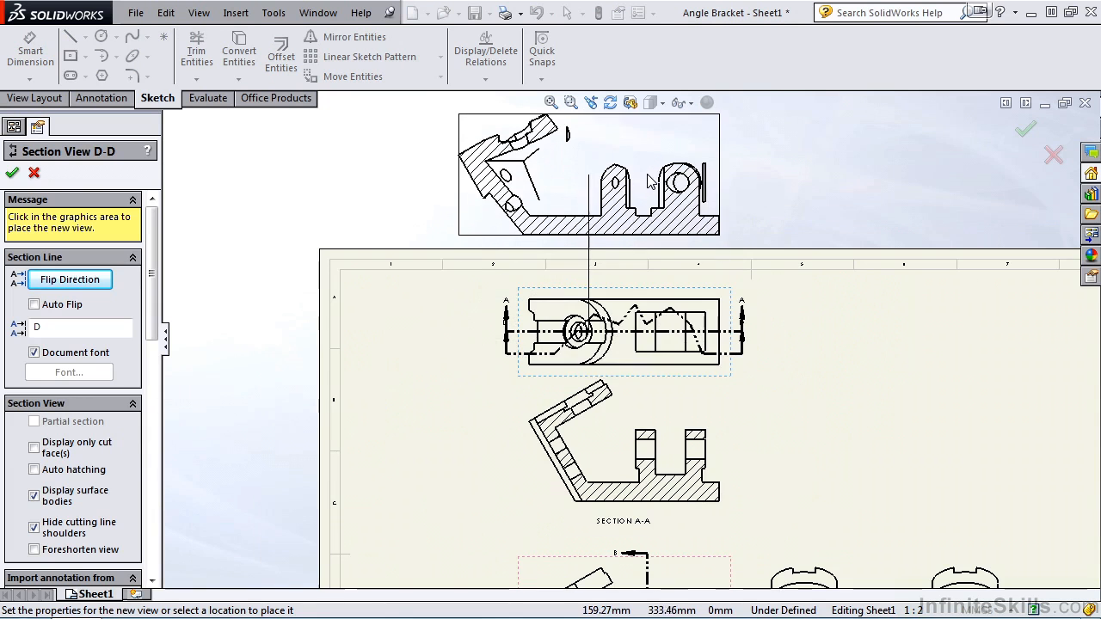
{"action": "left_click", "coordinate": [599, 159]}
{"action": "scroll", "coordinate": [602, 172], "scroll_direction": "down", "scroll_amount": 1}
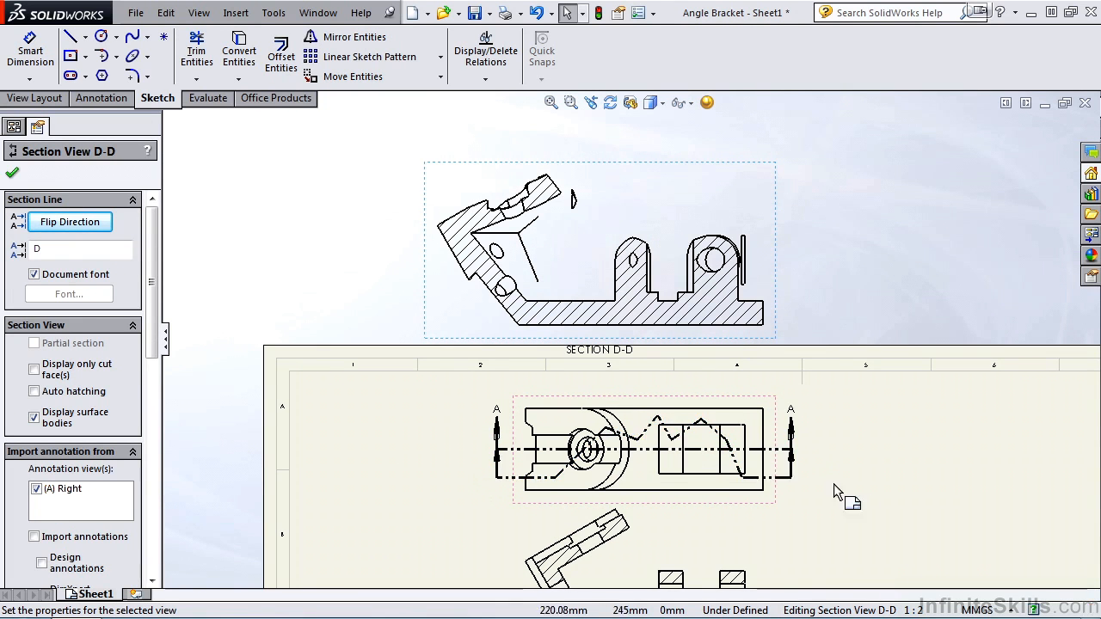
{"action": "left_click", "coordinate": [11, 173]}
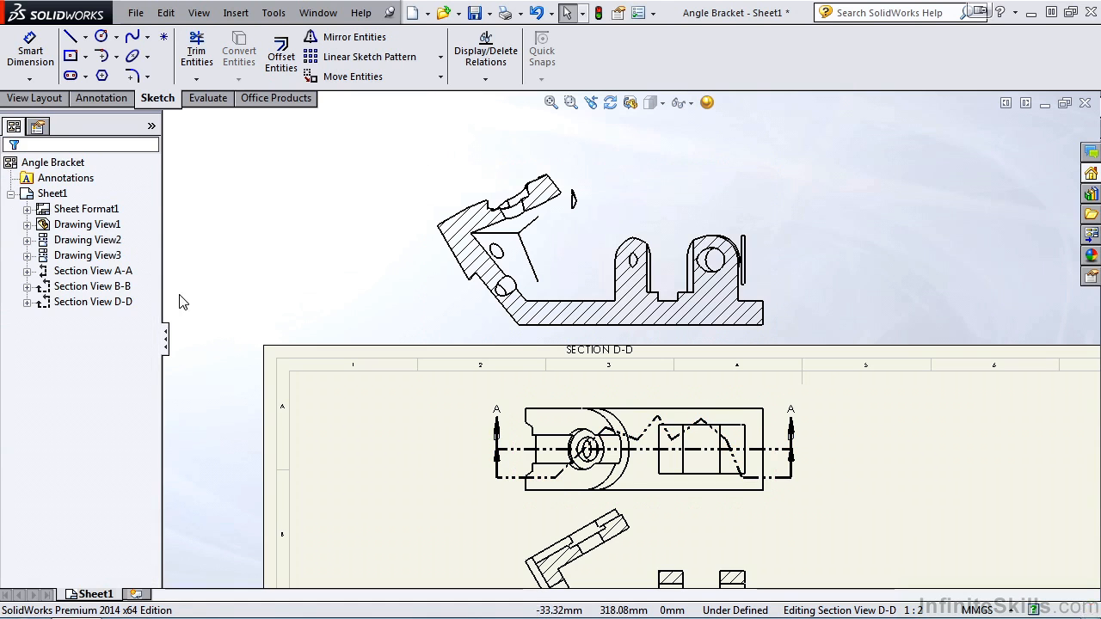
{"action": "key", "text": "f"}
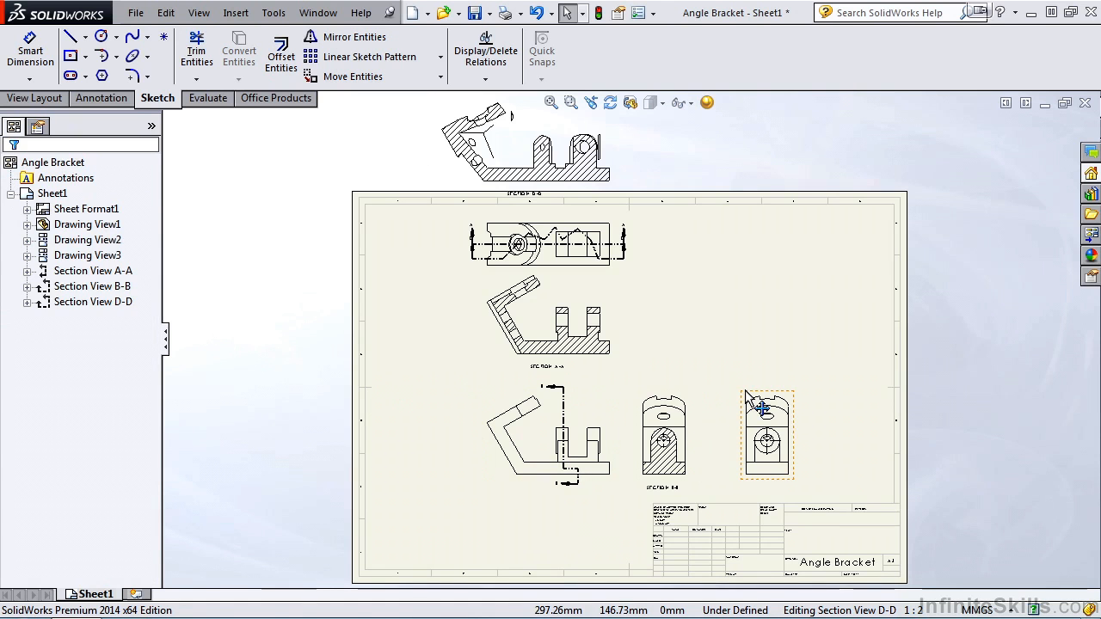